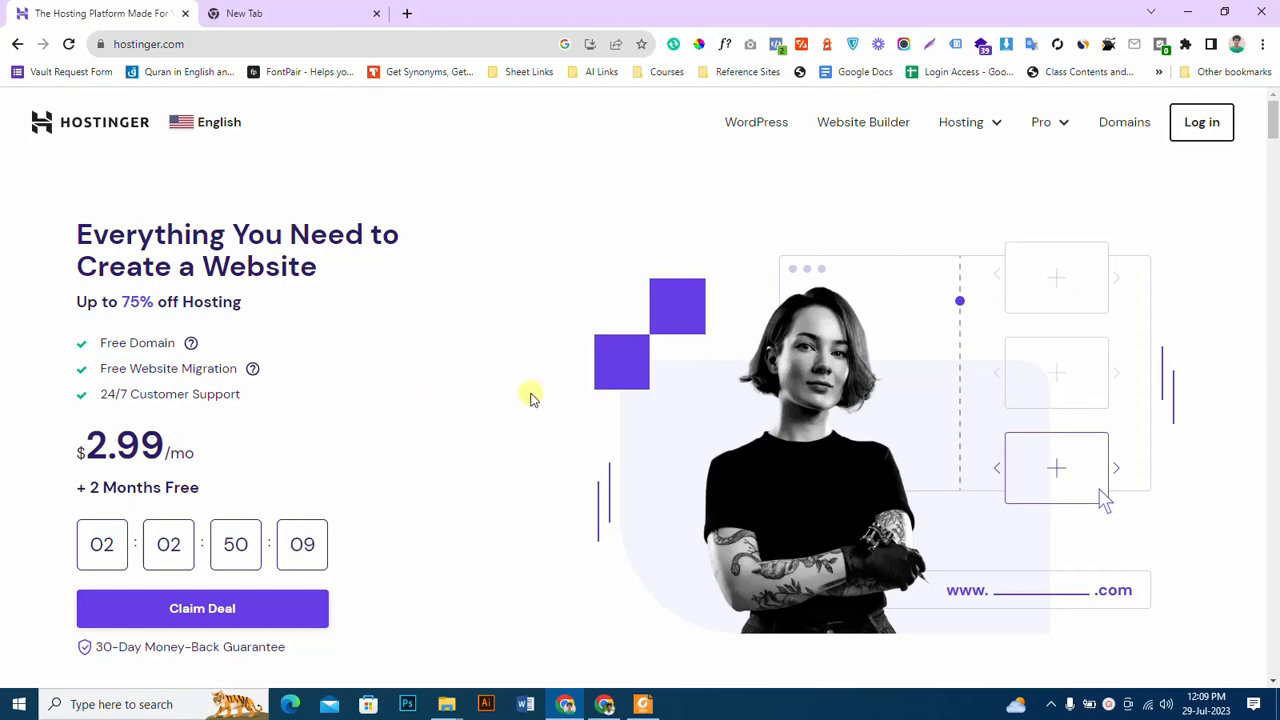
pyautogui.scroll(-4, 462, 365)
pyautogui.scroll(4, 465, 358)
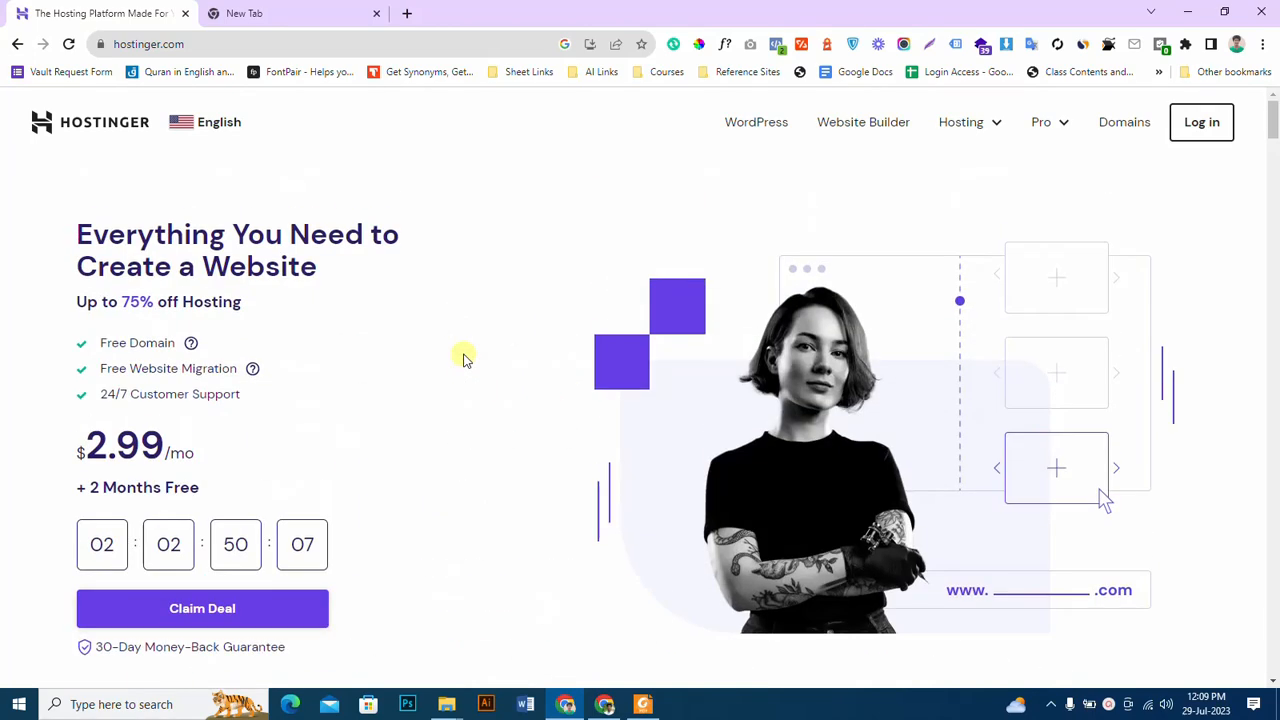
# Search Google for "hostinger" in the empty browser tab and look through the results.
pyautogui.click(322, 8)
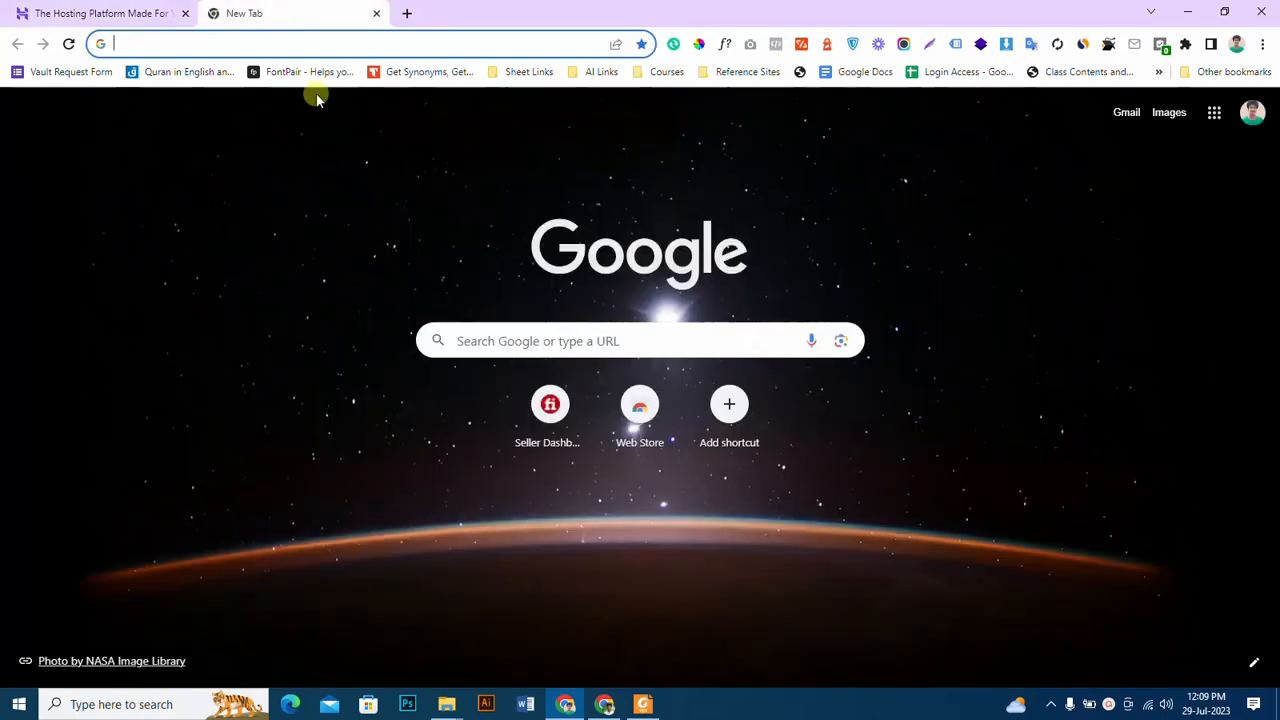
pyautogui.write('hostinger')
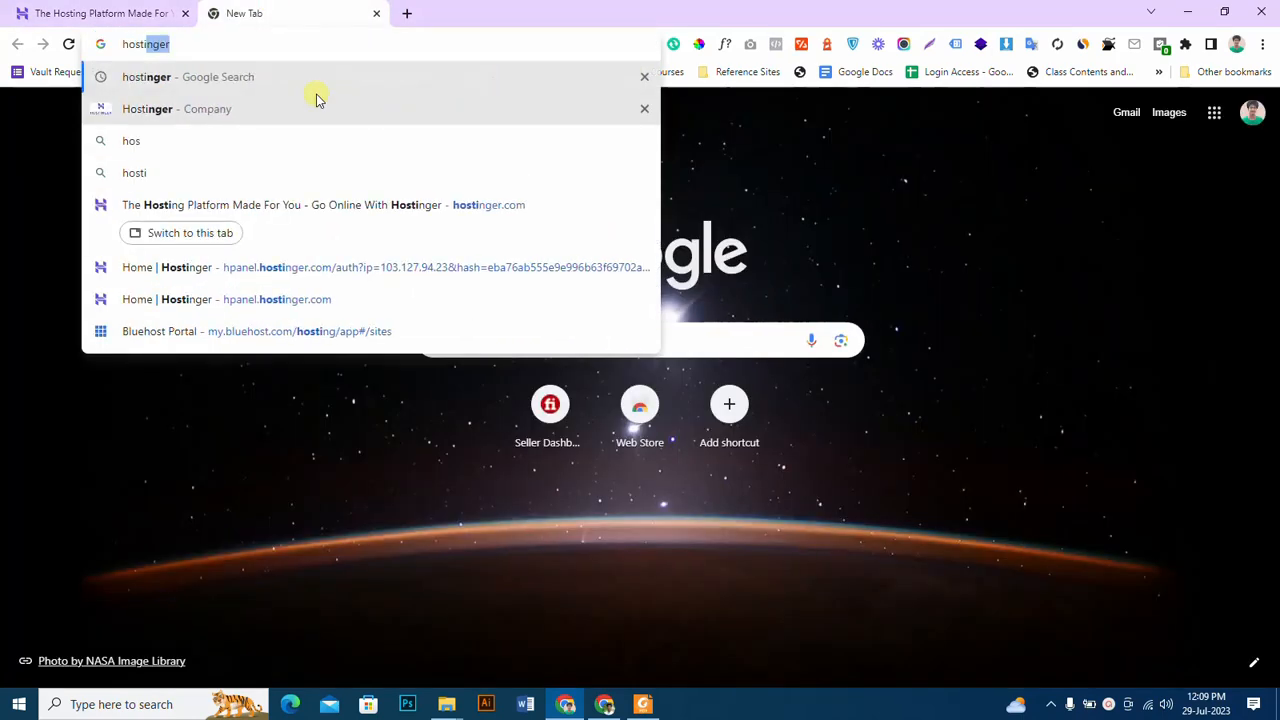
pyautogui.press('Return')
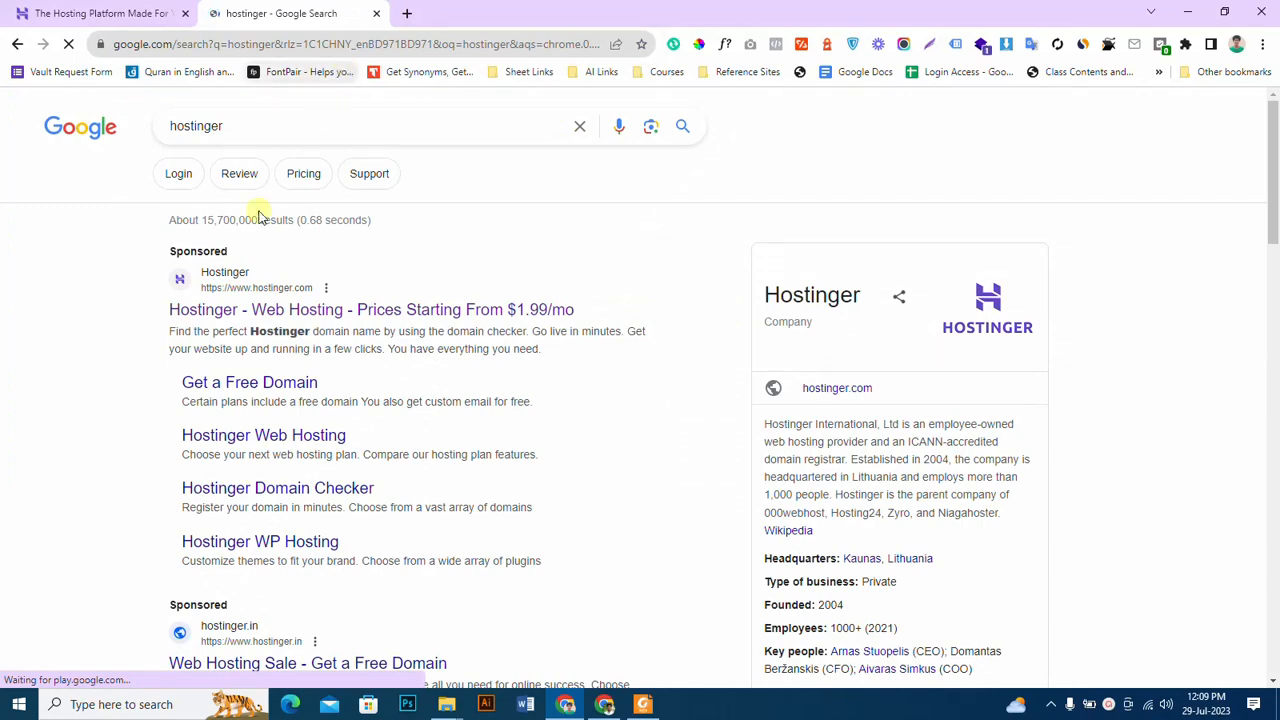
pyautogui.scroll(-3, 203, 320)
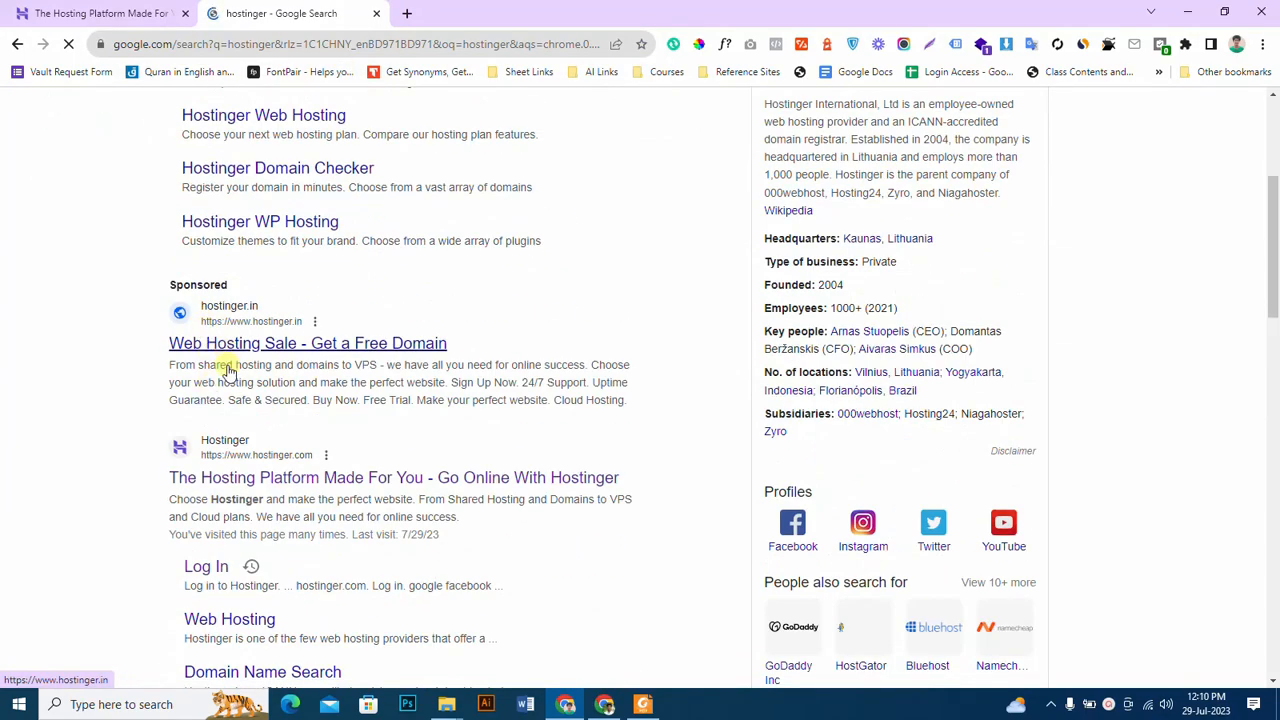
pyautogui.scroll(3, 214, 366)
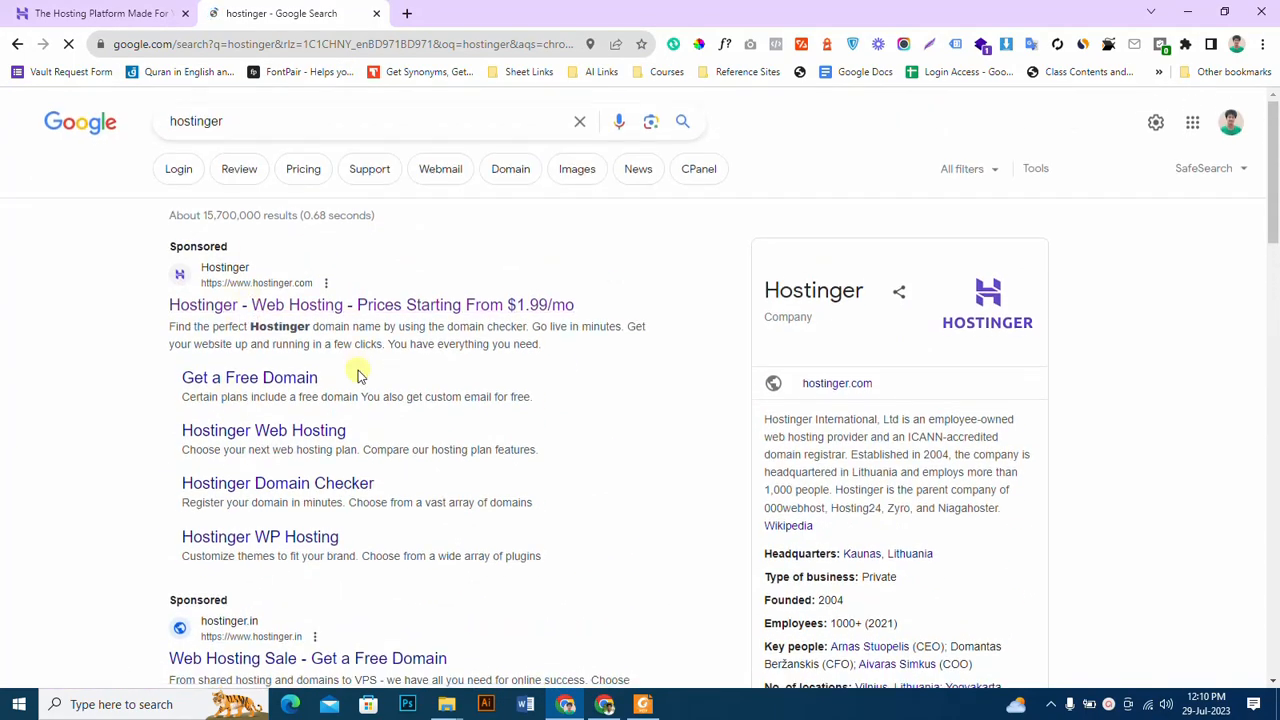
pyautogui.scroll(-2, 357, 374)
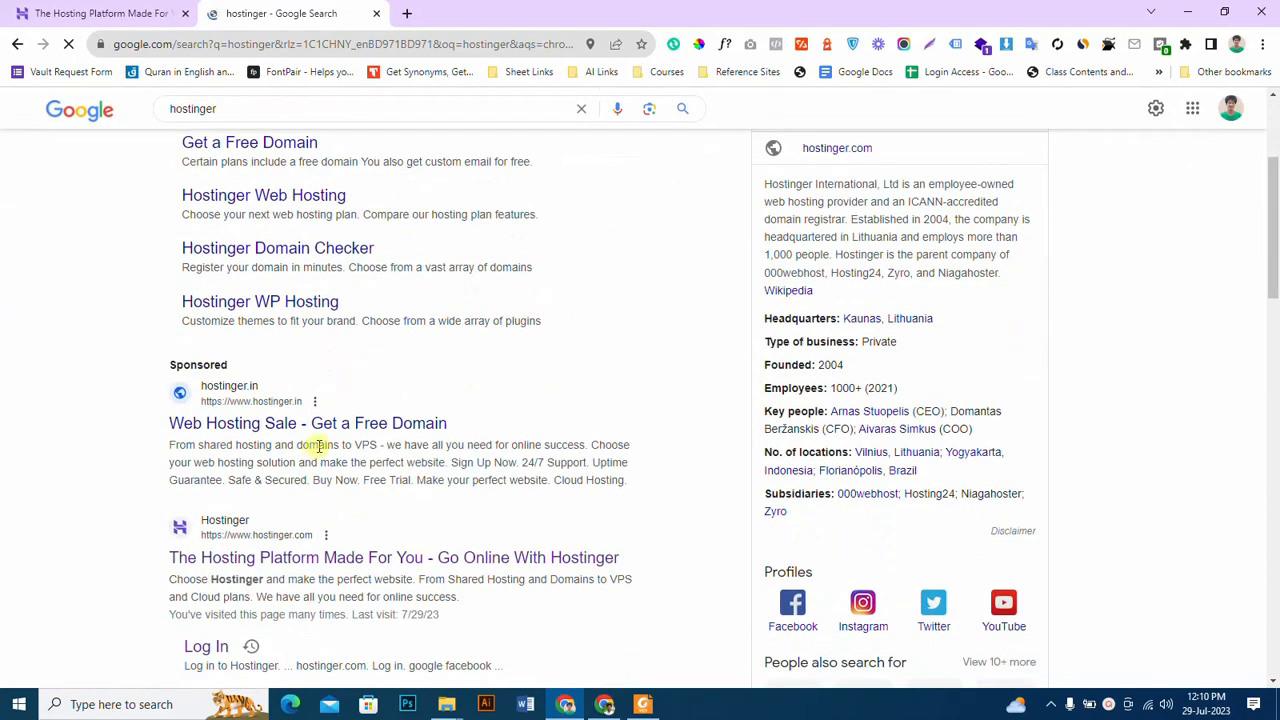
# Return to the open Hostinger site and log in with the first saved account's e-mail and password.
pyautogui.click(110, 8)
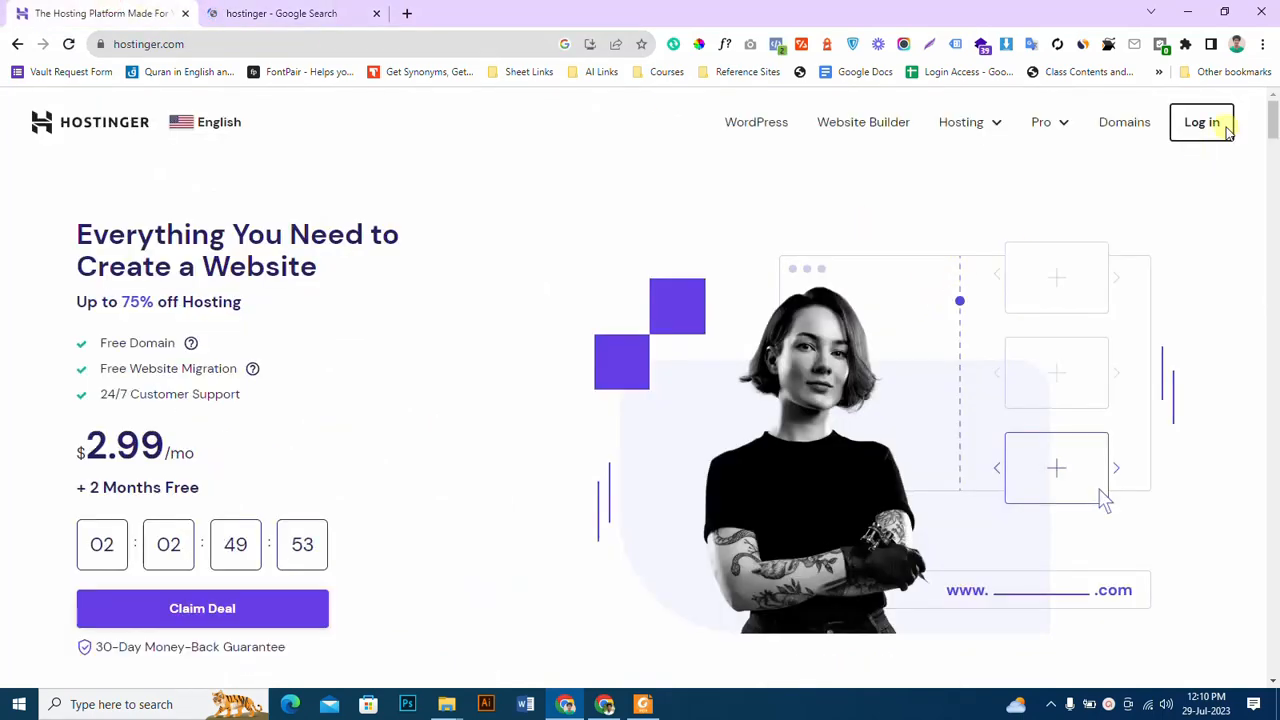
pyautogui.click(1196, 134)
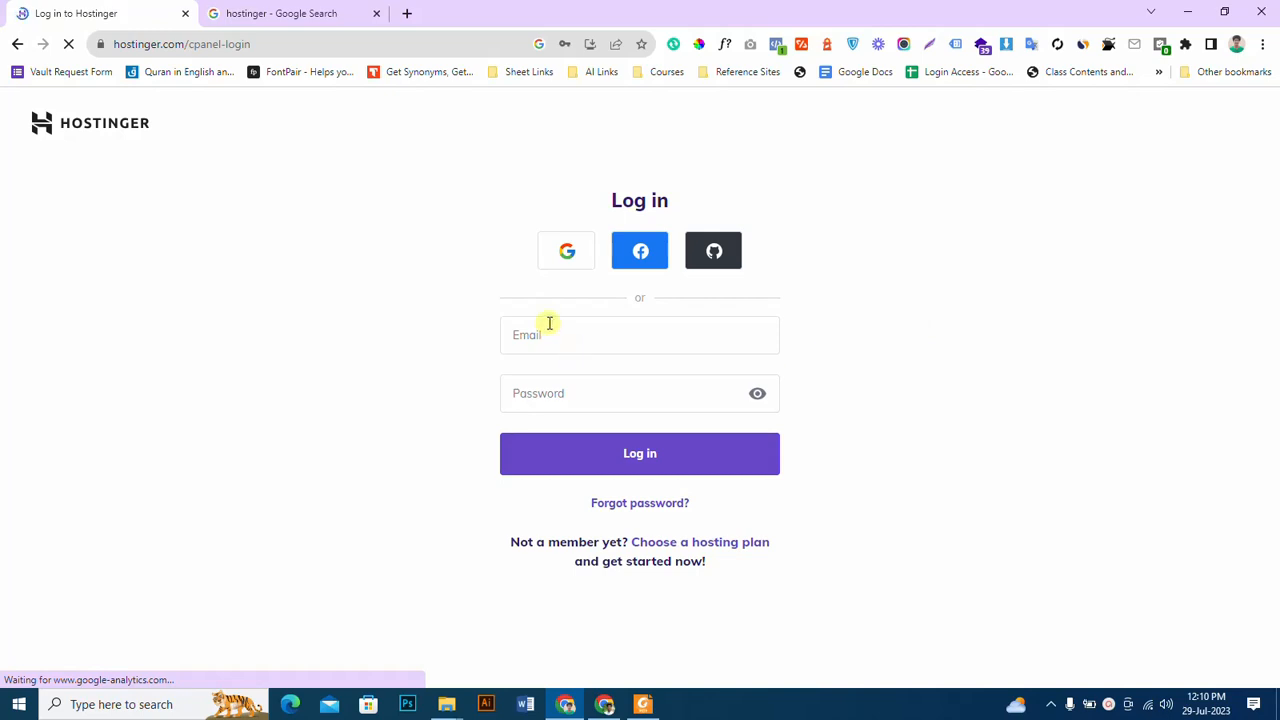
pyautogui.click(560, 336)
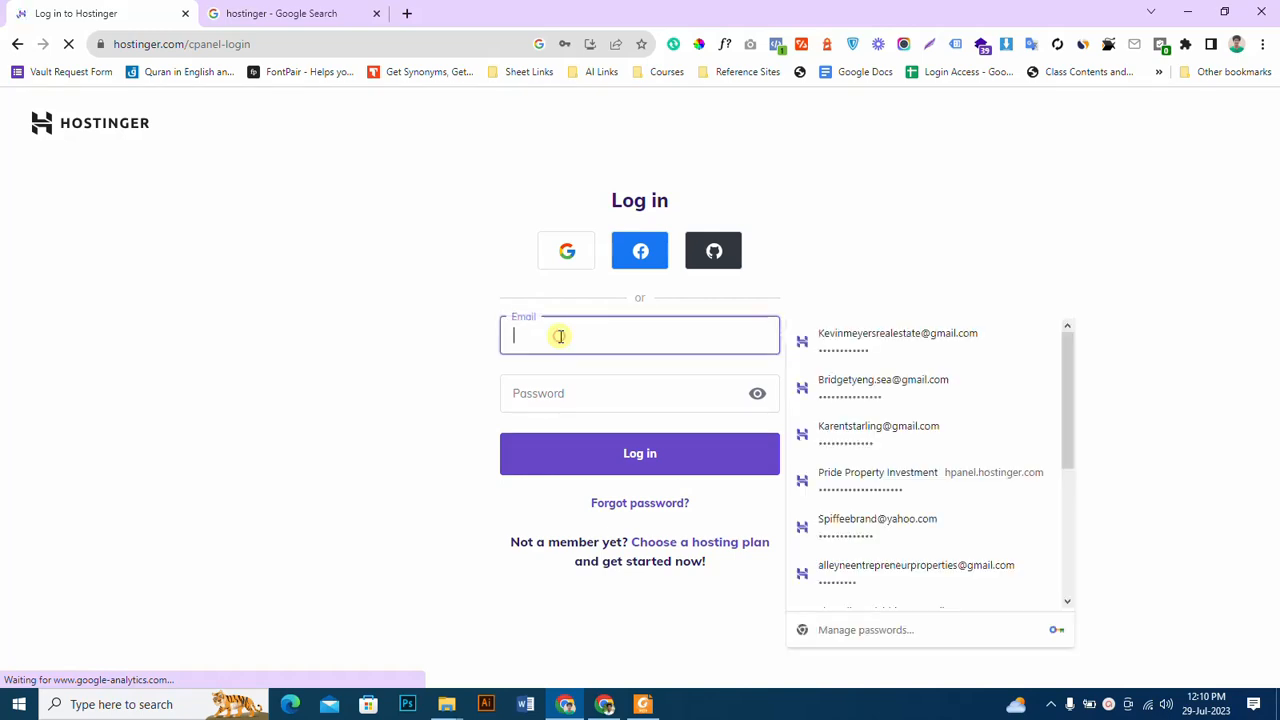
pyautogui.click(866, 346)
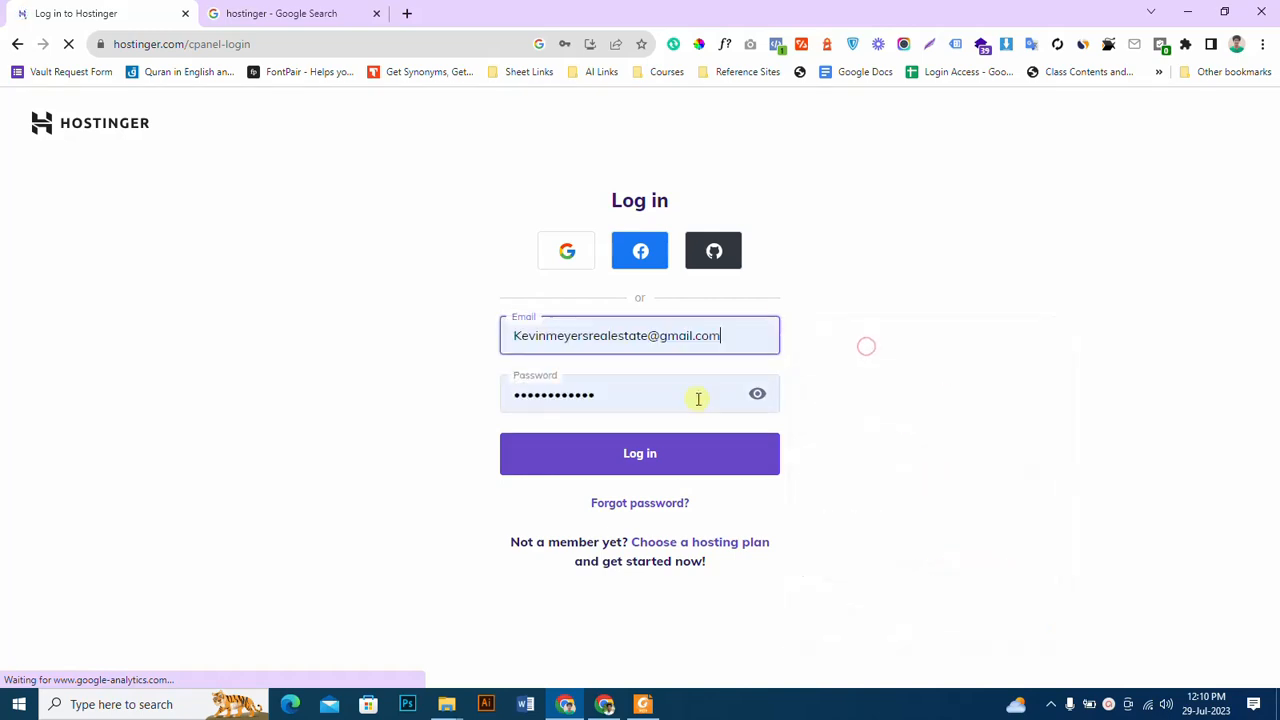
pyautogui.click(680, 453)
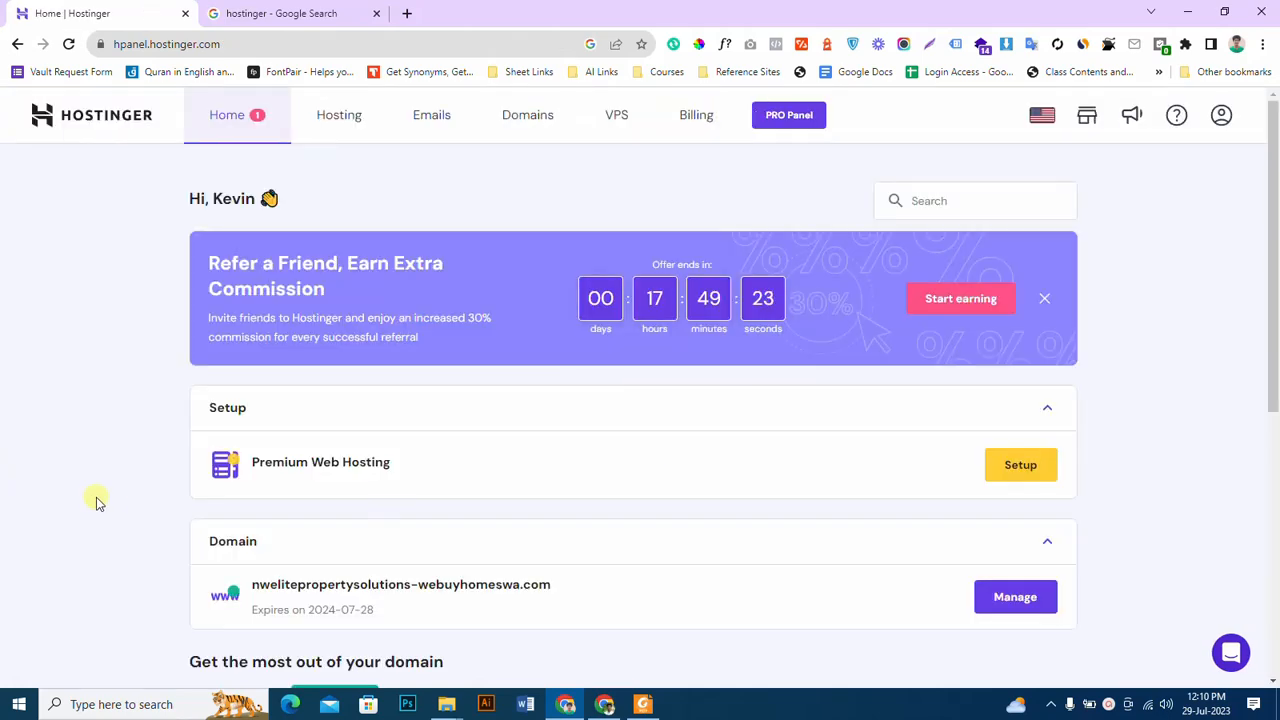
# Start the setup of the Premium Web Hosting plan and begin its introductory questionnaire.
pyautogui.scroll(-2, 105, 496)
pyautogui.scroll(1, 106, 494)
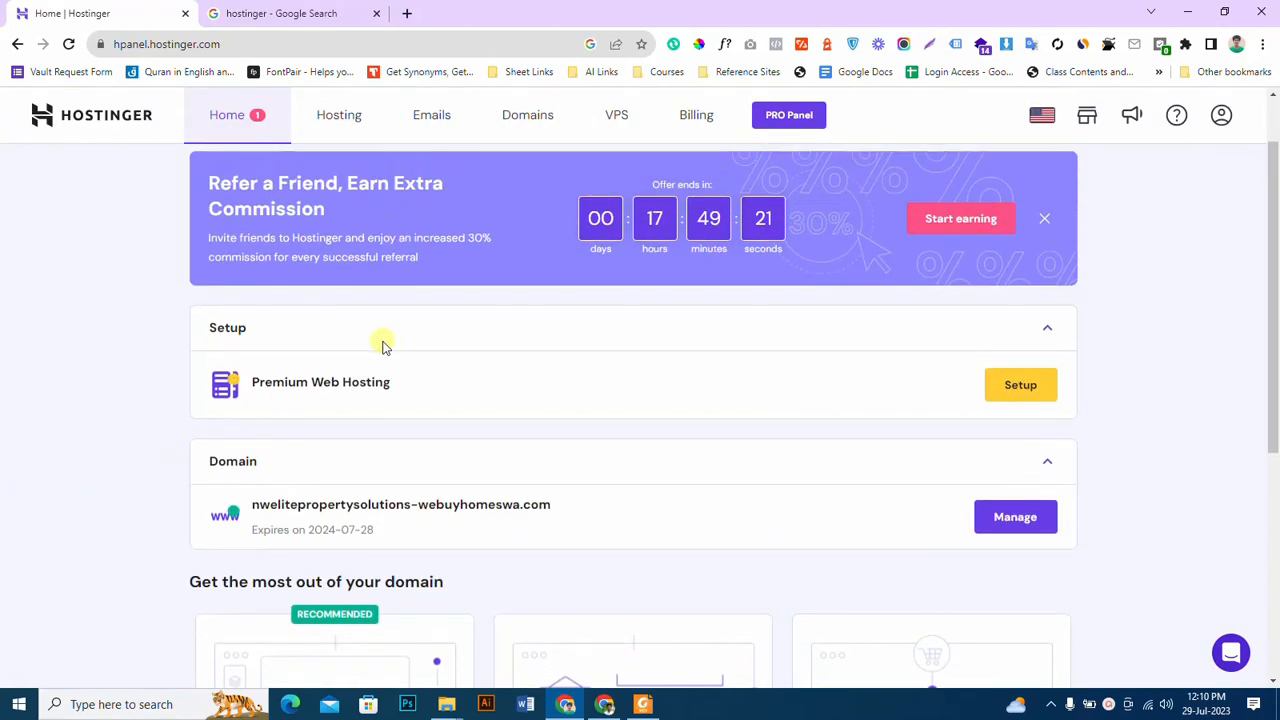
pyautogui.moveTo(255, 382); pyautogui.dragTo(449, 399)
pyautogui.click(455, 396)
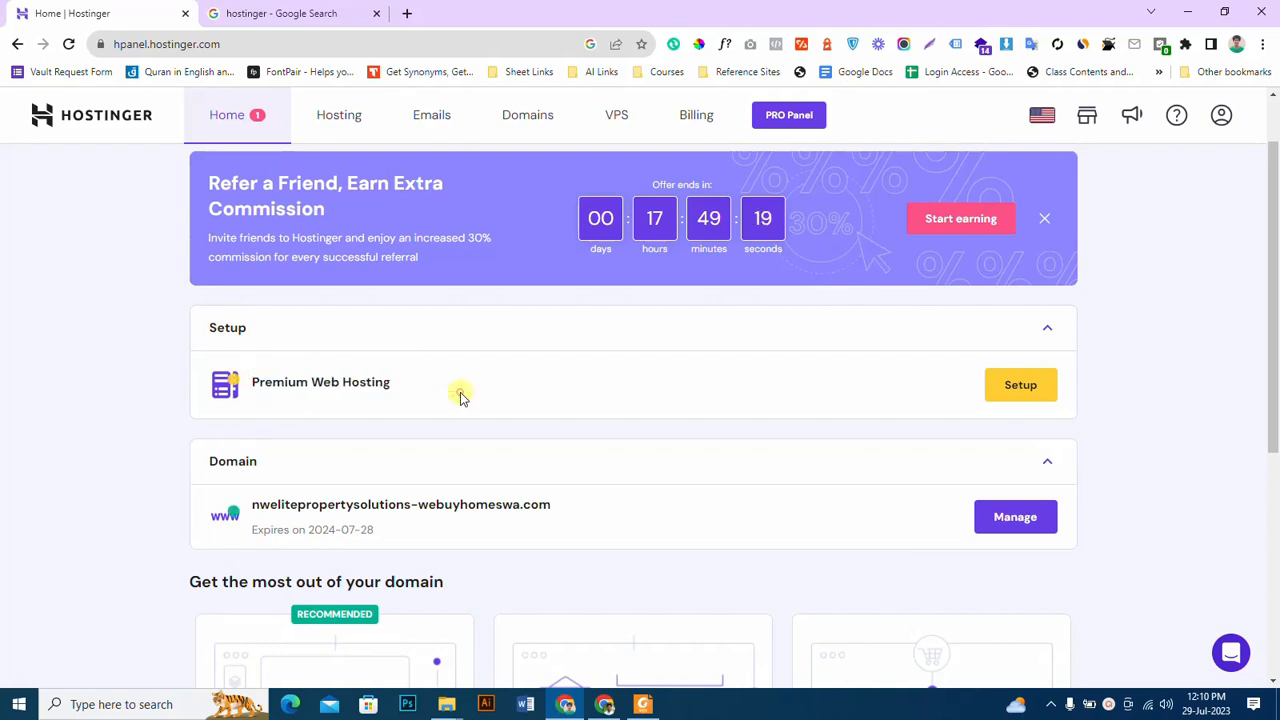
pyautogui.click(1022, 390)
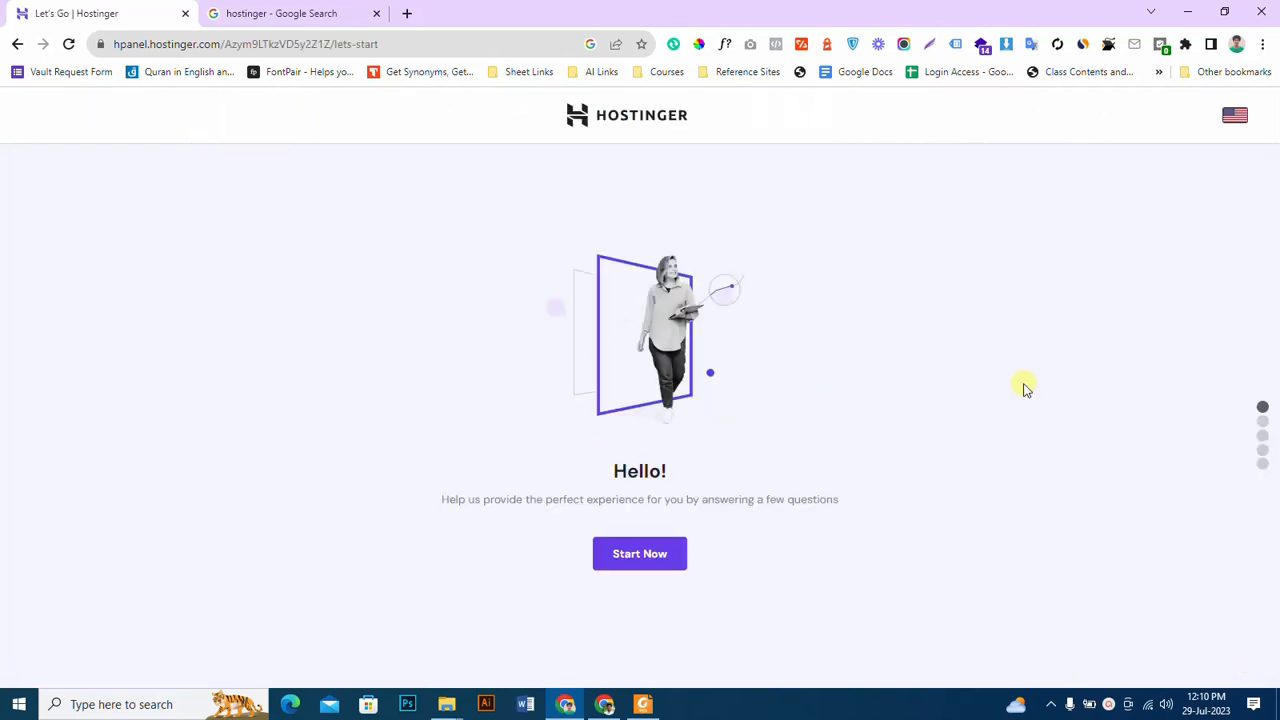
pyautogui.click(610, 557)
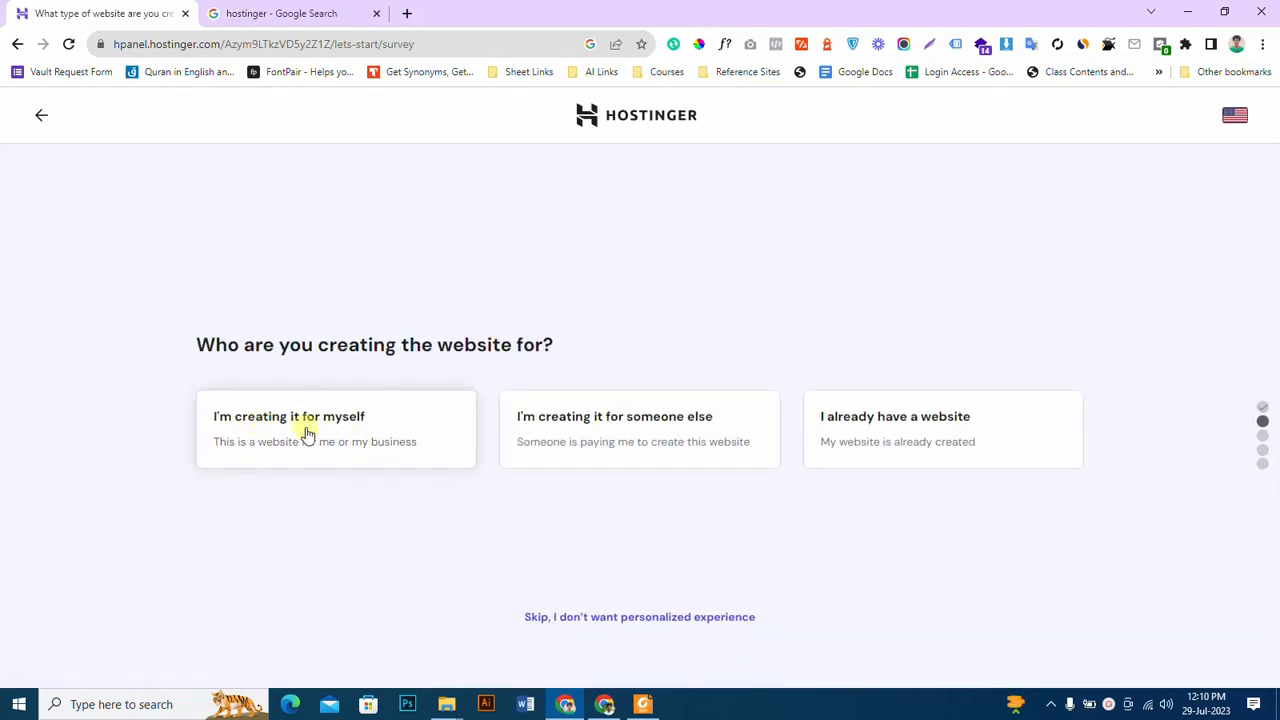
# Answer "I'm creating it for myself" and "I'm building it myself", and skip the rest of the personalization survey.
pyautogui.click(222, 446)
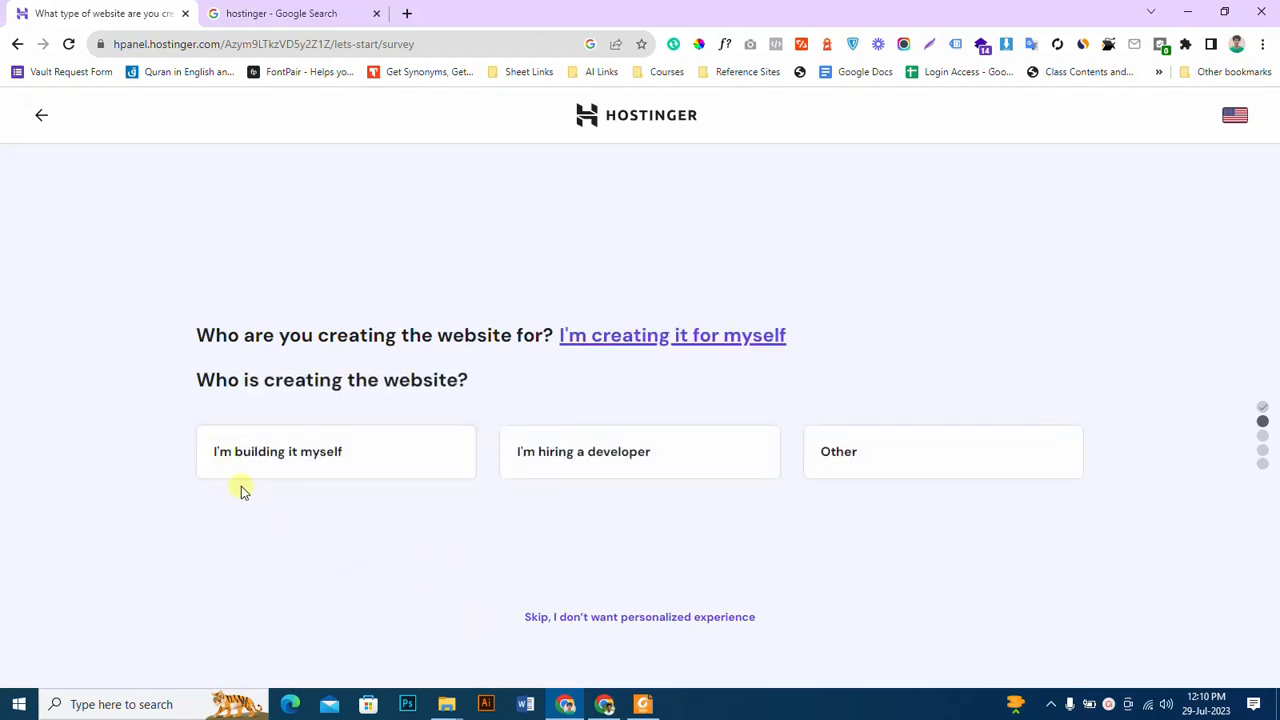
pyautogui.click(286, 453)
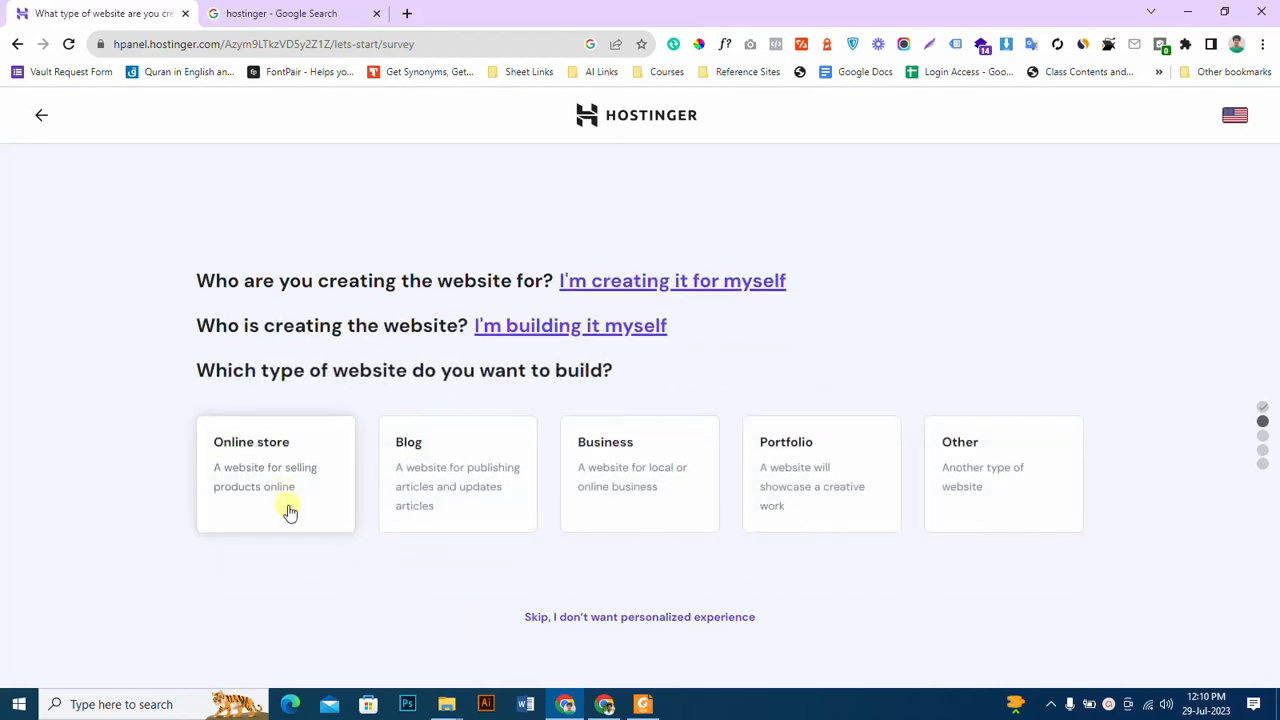
pyautogui.click(686, 617)
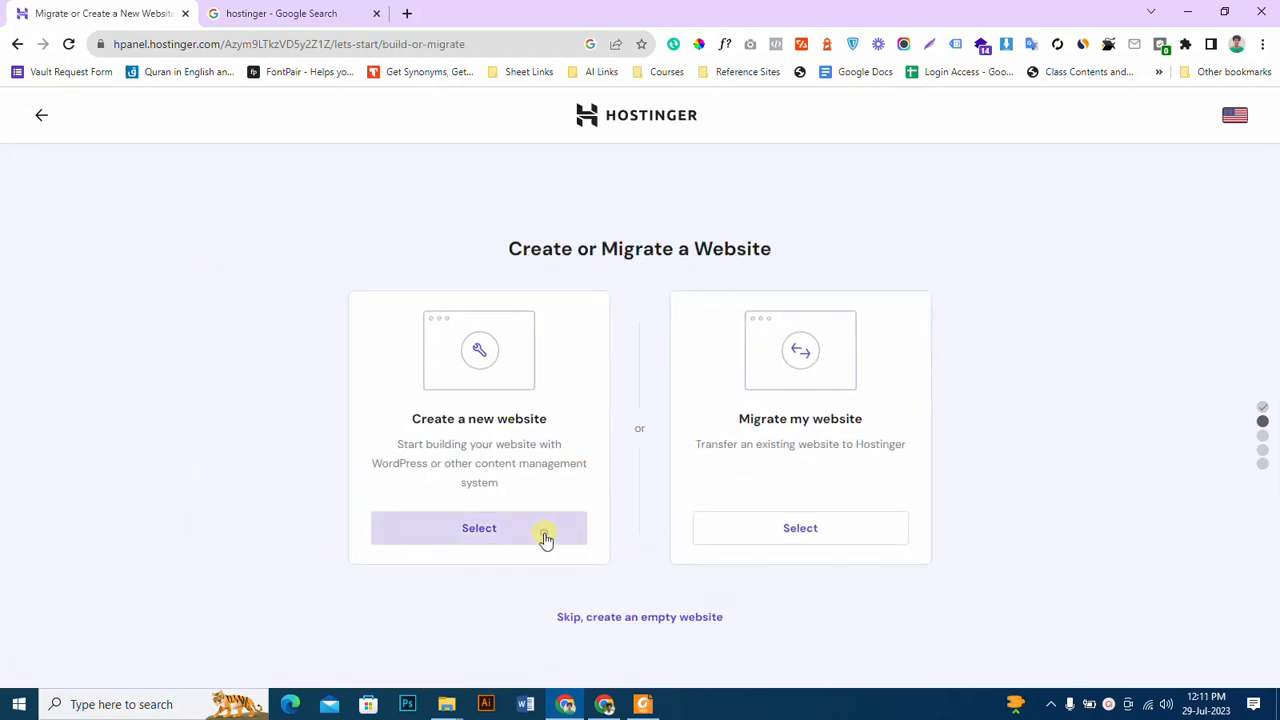
# Choose to create a new website and select WordPress as its platform.
pyautogui.click(545, 536)
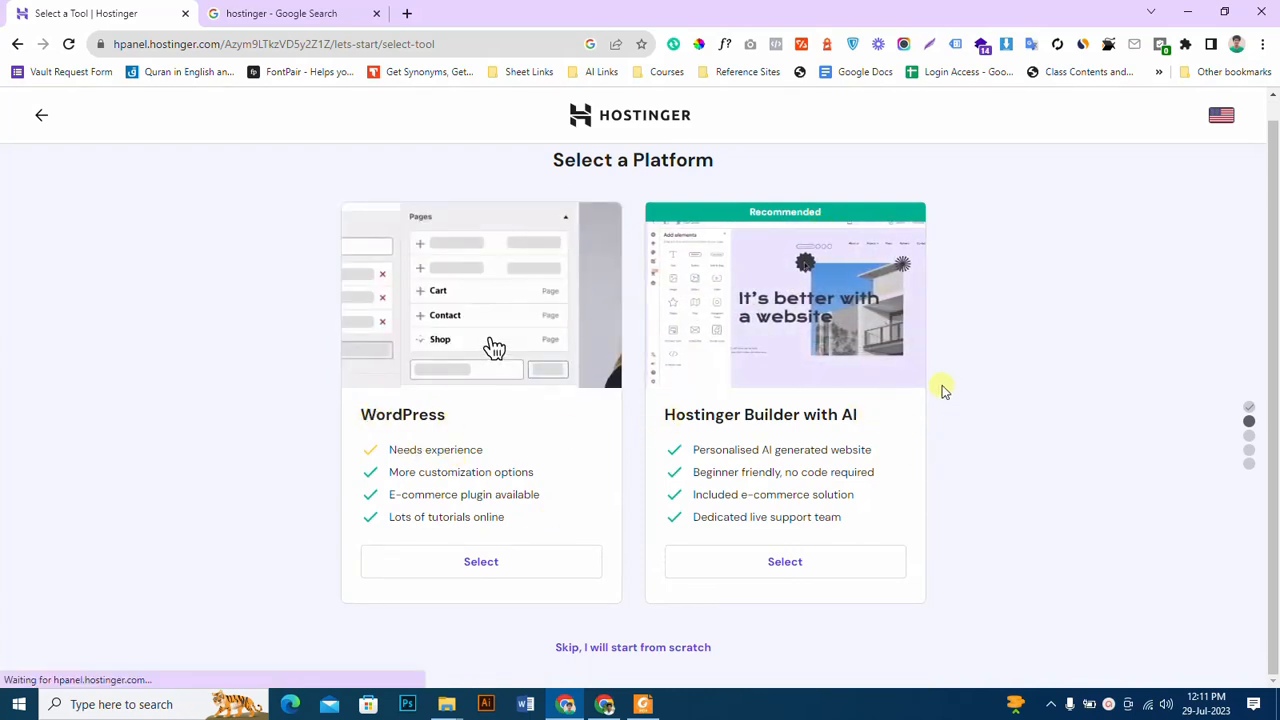
pyautogui.click(437, 571)
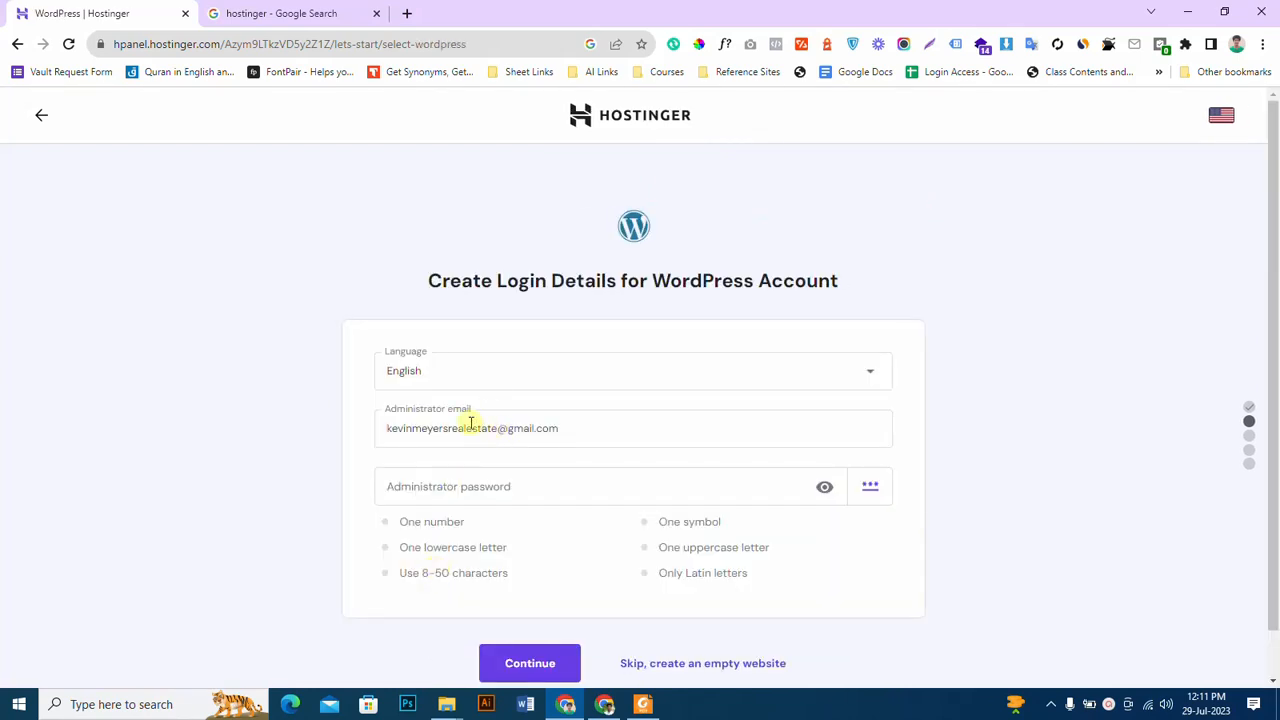
# Generate an administrator password for the WordPress account, reveal and select it, hide it again and submit the login details.
pyautogui.scroll(-1, 563, 426)
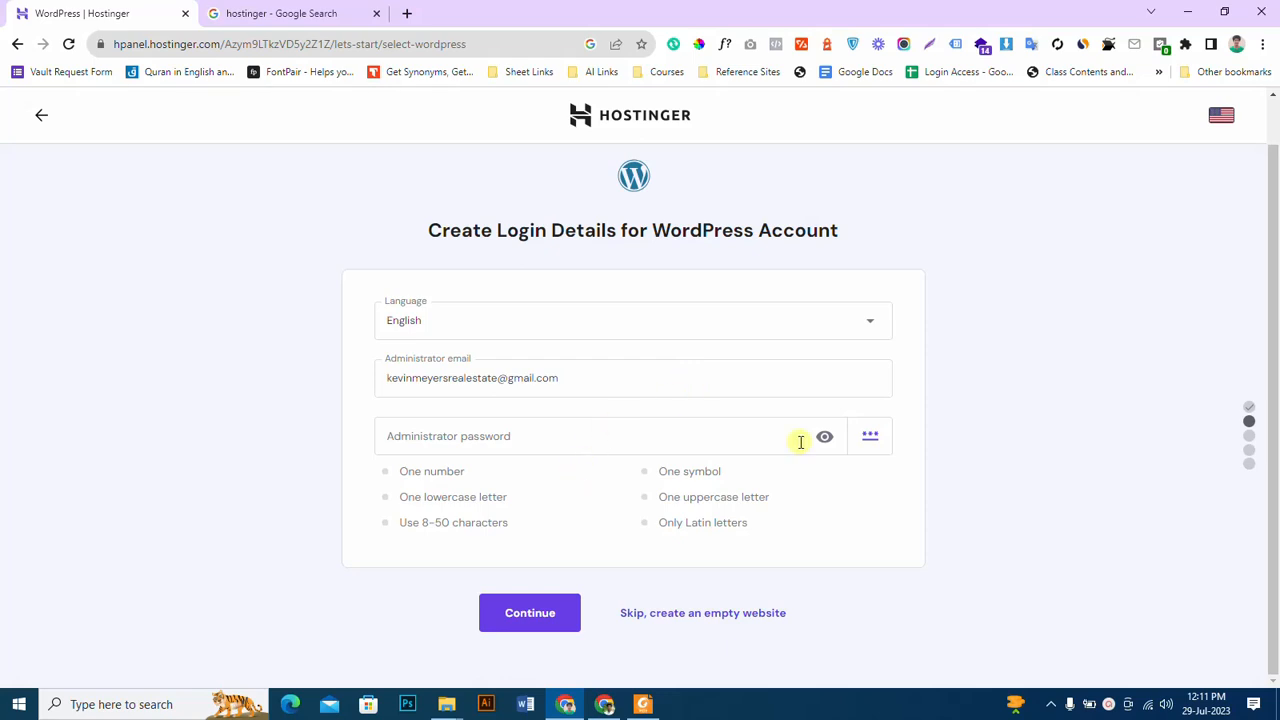
pyautogui.click(867, 434)
pyautogui.click(744, 441)
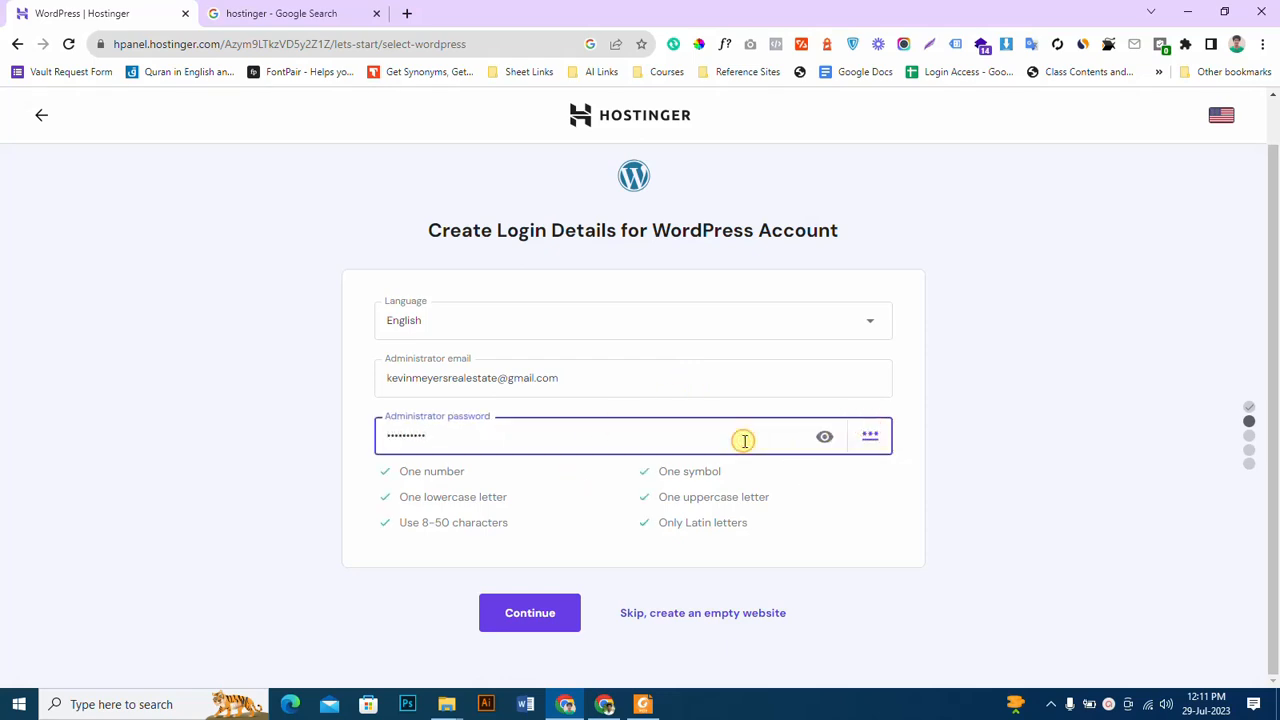
pyautogui.click(822, 437)
pyautogui.tripleClick(738, 442)
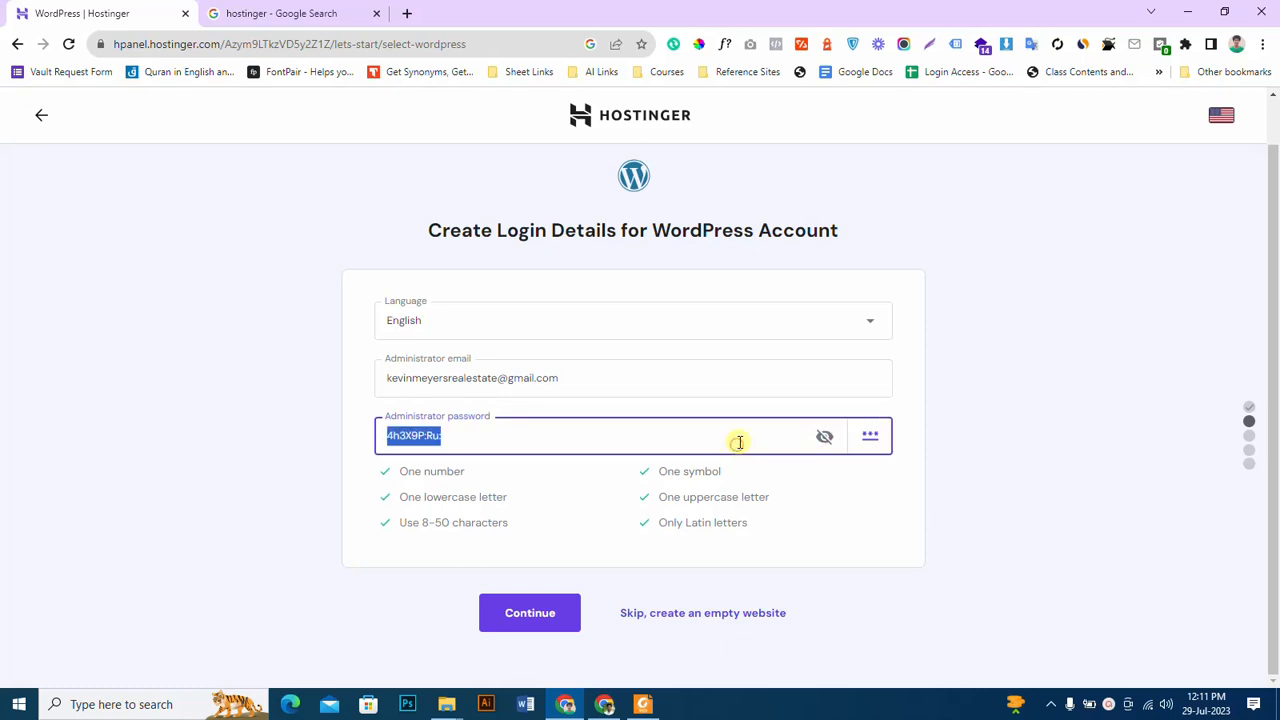
pyautogui.click(826, 438)
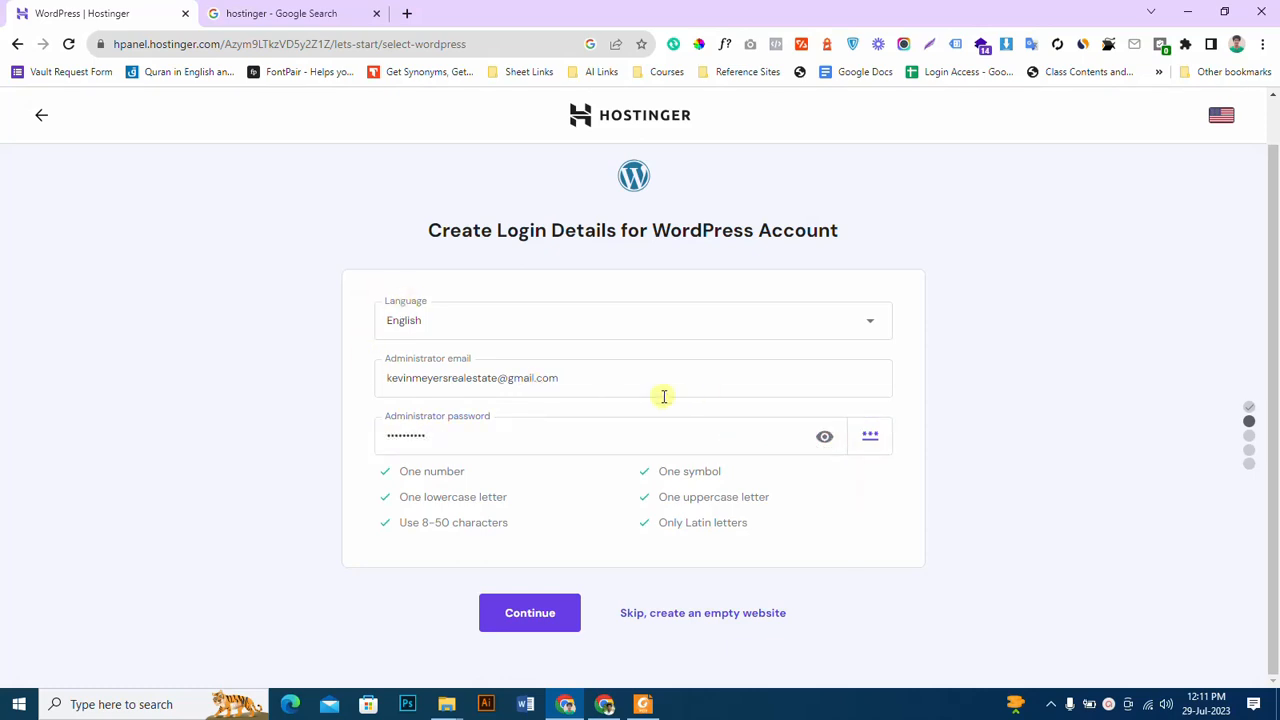
pyautogui.click(505, 612)
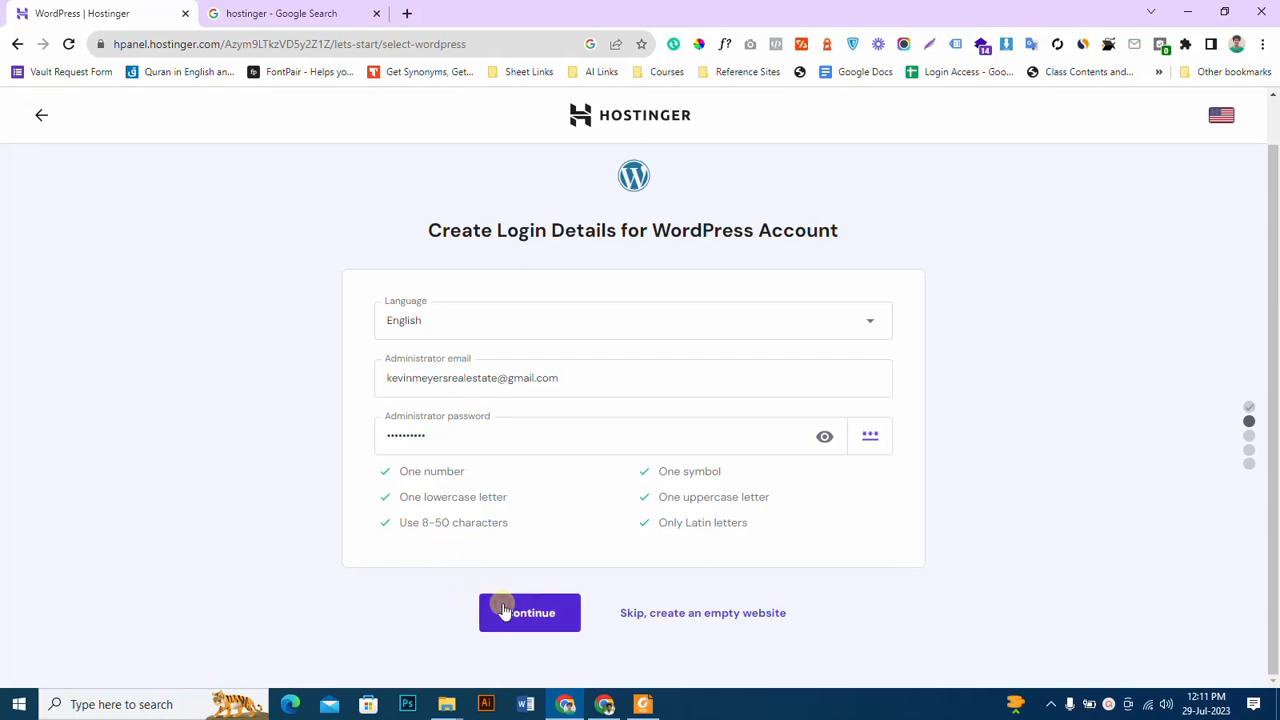
# Deselect the MonsterInsights, OptinMonster, All in one SEO and WPForms plugins and continue without any plugins.
pyautogui.scroll(-2, 262, 375)
pyautogui.scroll(2, 260, 373)
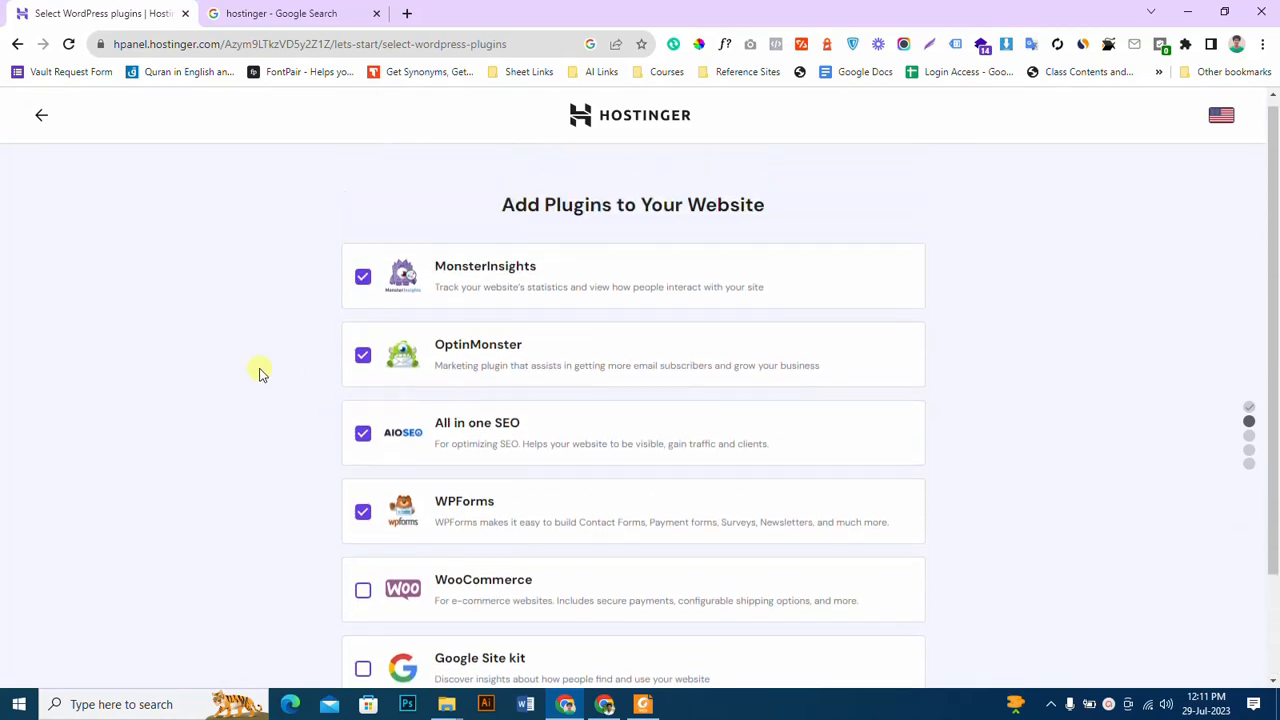
pyautogui.click(362, 284)
pyautogui.click(362, 362)
pyautogui.click(362, 442)
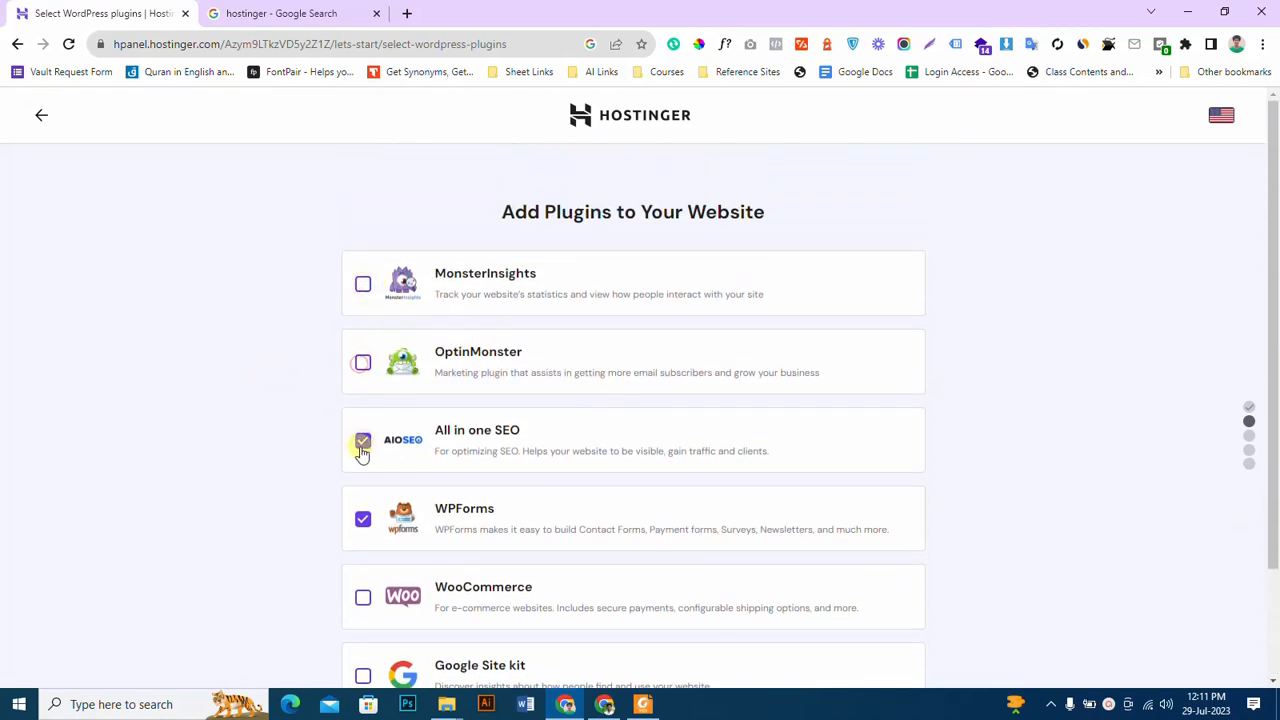
pyautogui.click(362, 519)
pyautogui.scroll(-2, 240, 363)
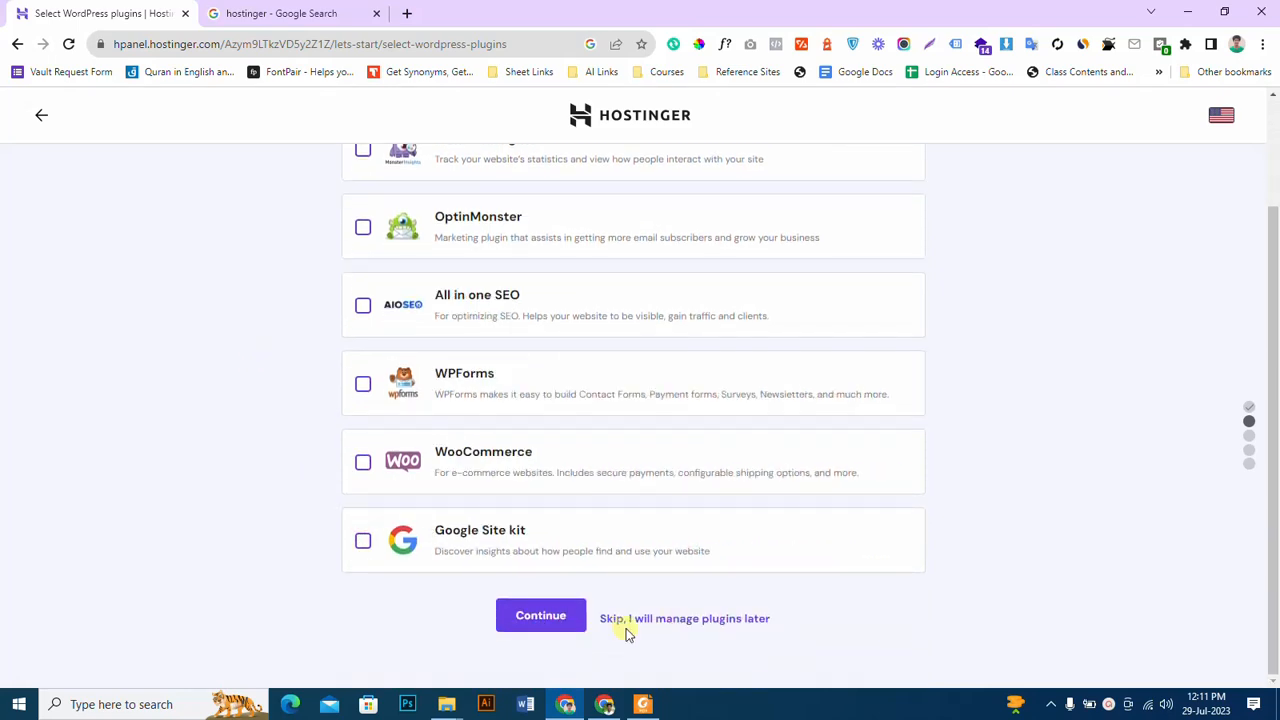
pyautogui.click(564, 624)
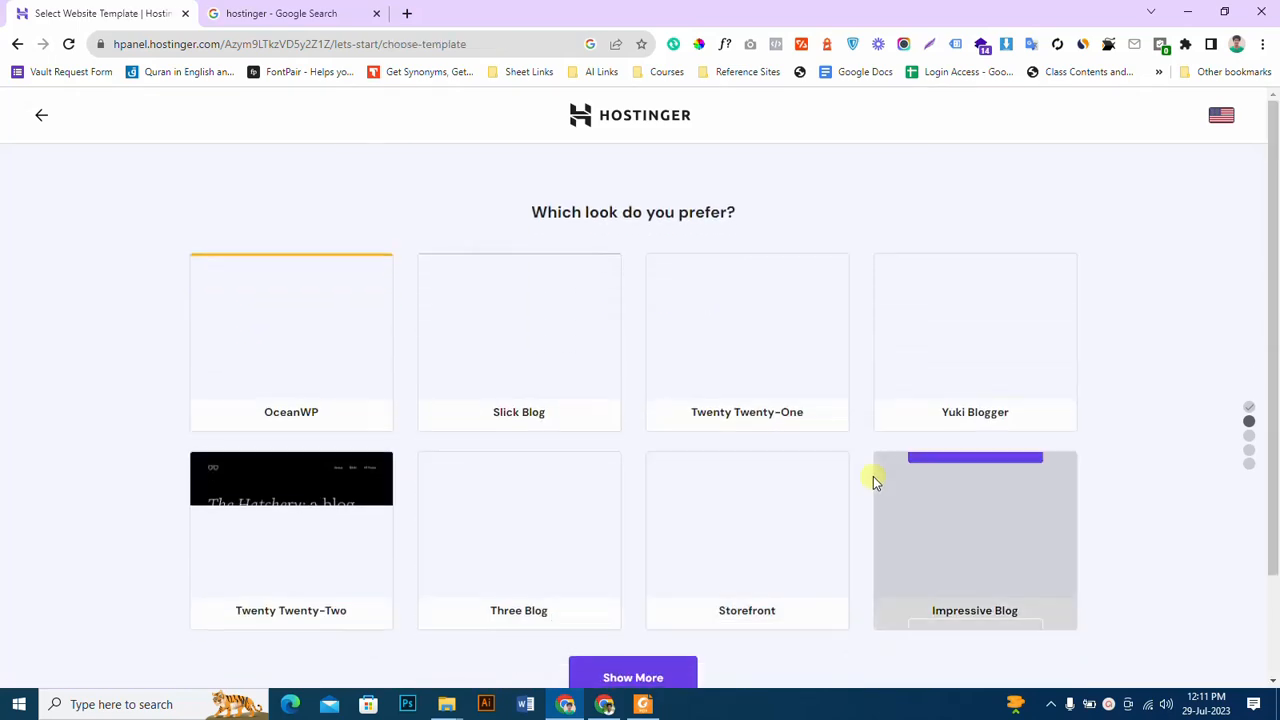
# Skip choosing a website template and skip the AI text creation.
pyautogui.scroll(-2, 640, 425)
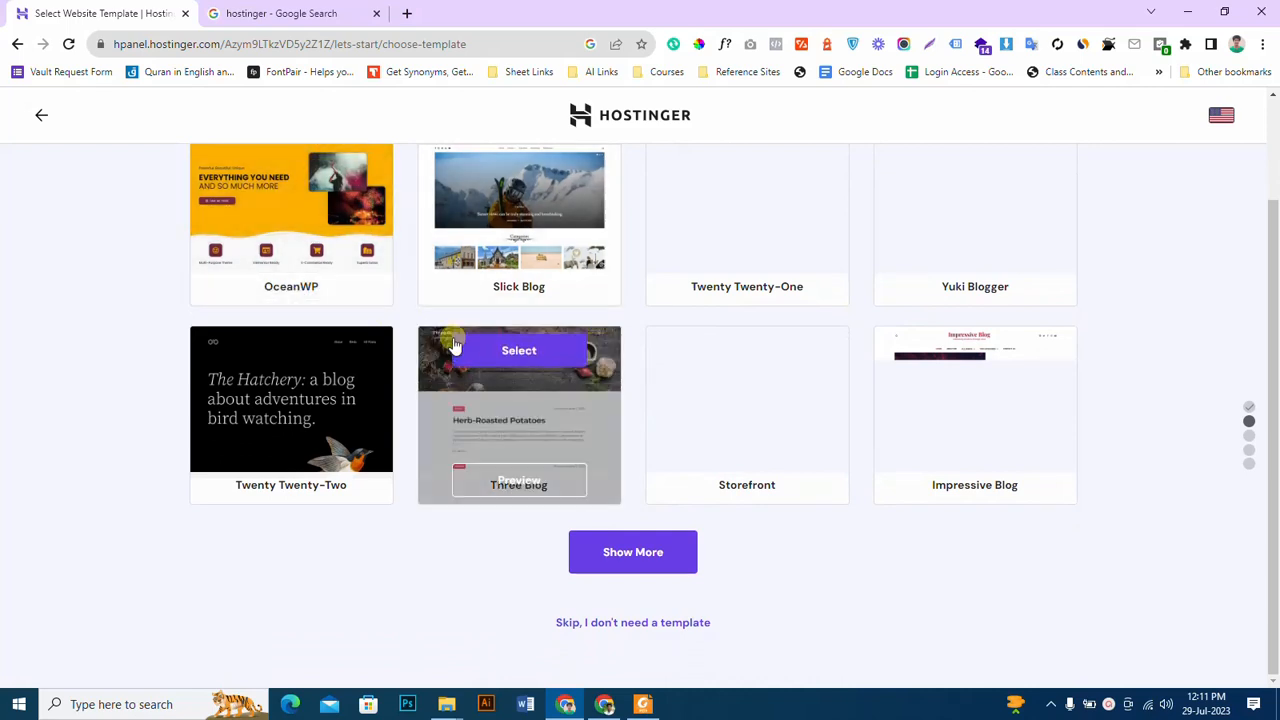
pyautogui.click(614, 622)
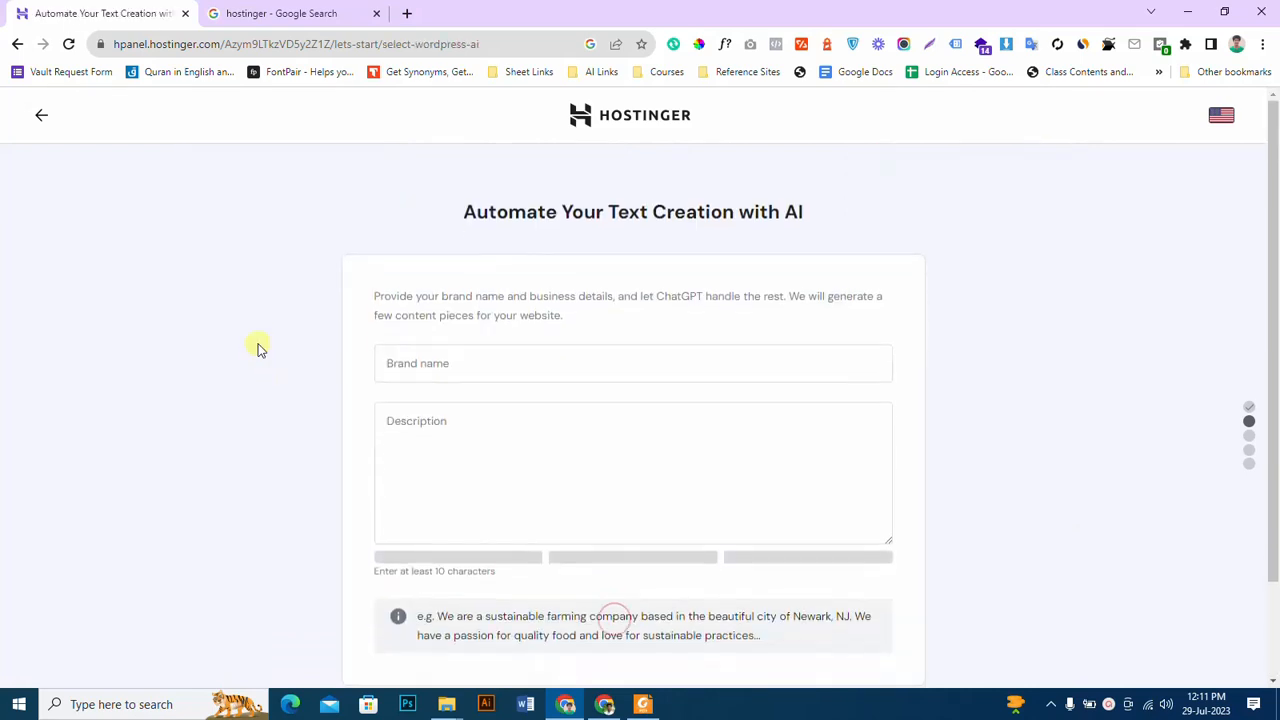
pyautogui.scroll(-1, 258, 345)
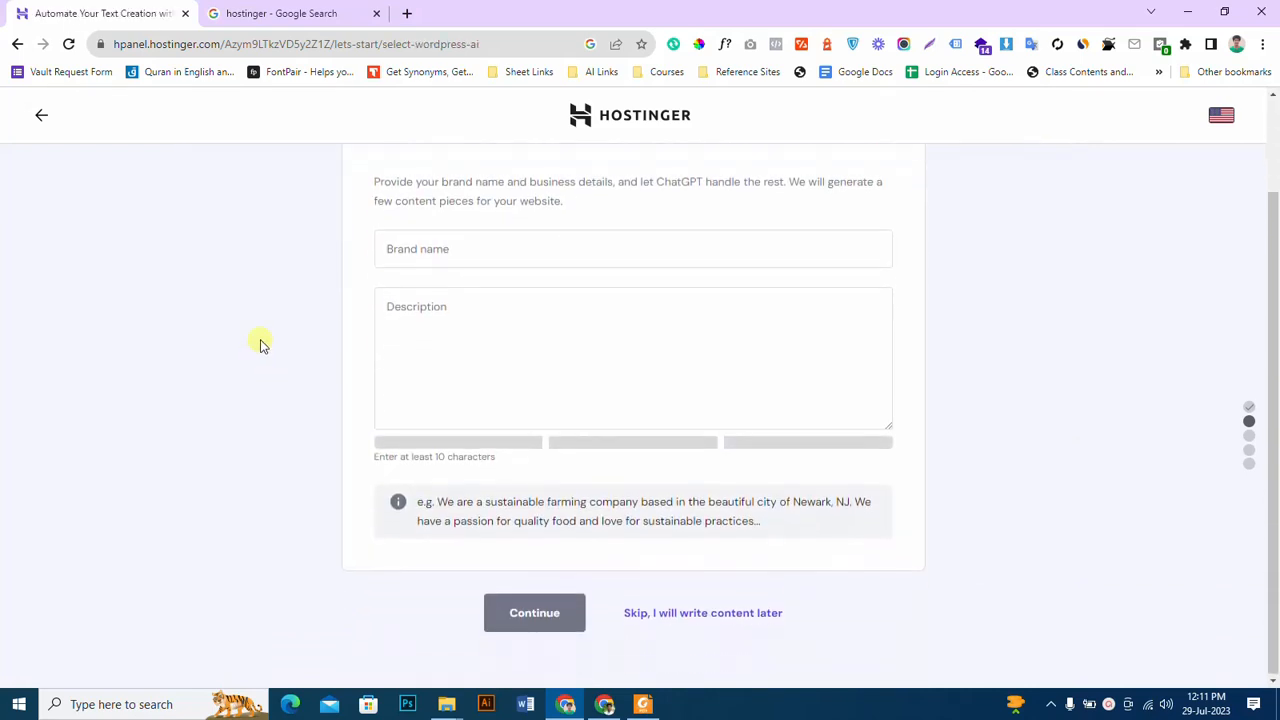
pyautogui.click(706, 612)
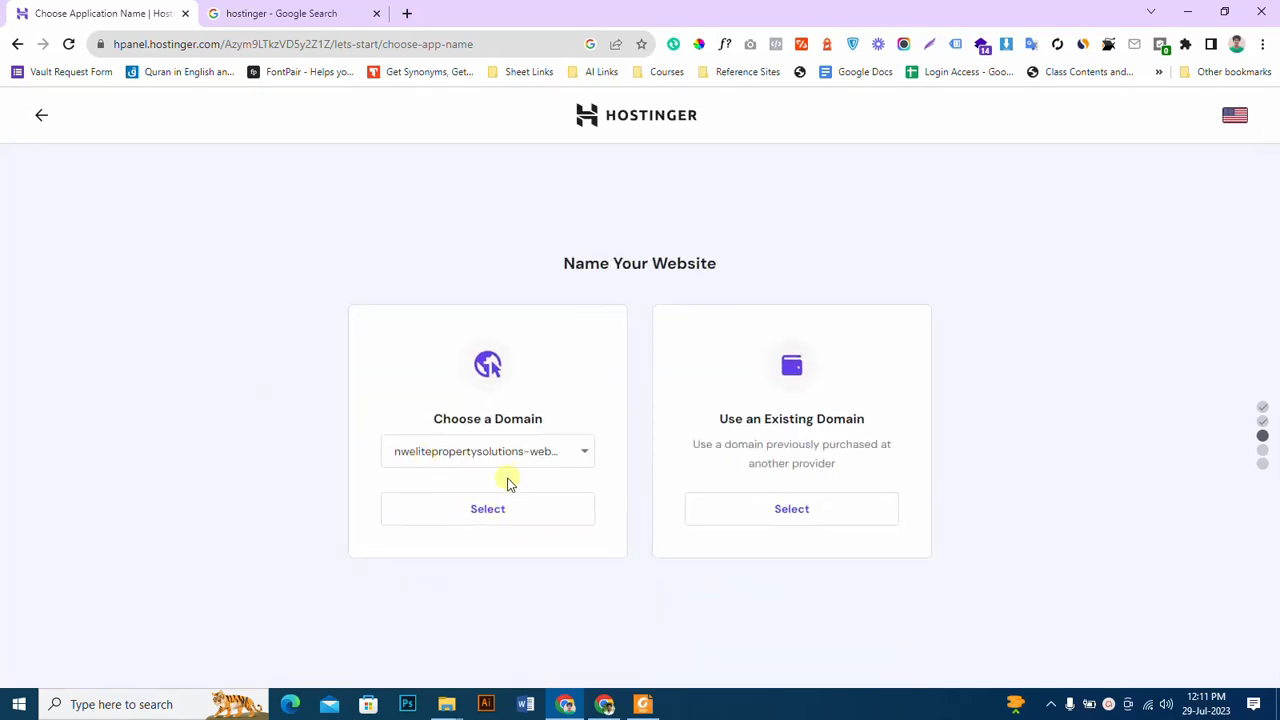
# Choose the existing nwelitepropertysolutions-webuyhomeswa.com domain for the new website and finish the setup.
pyautogui.click(457, 447)
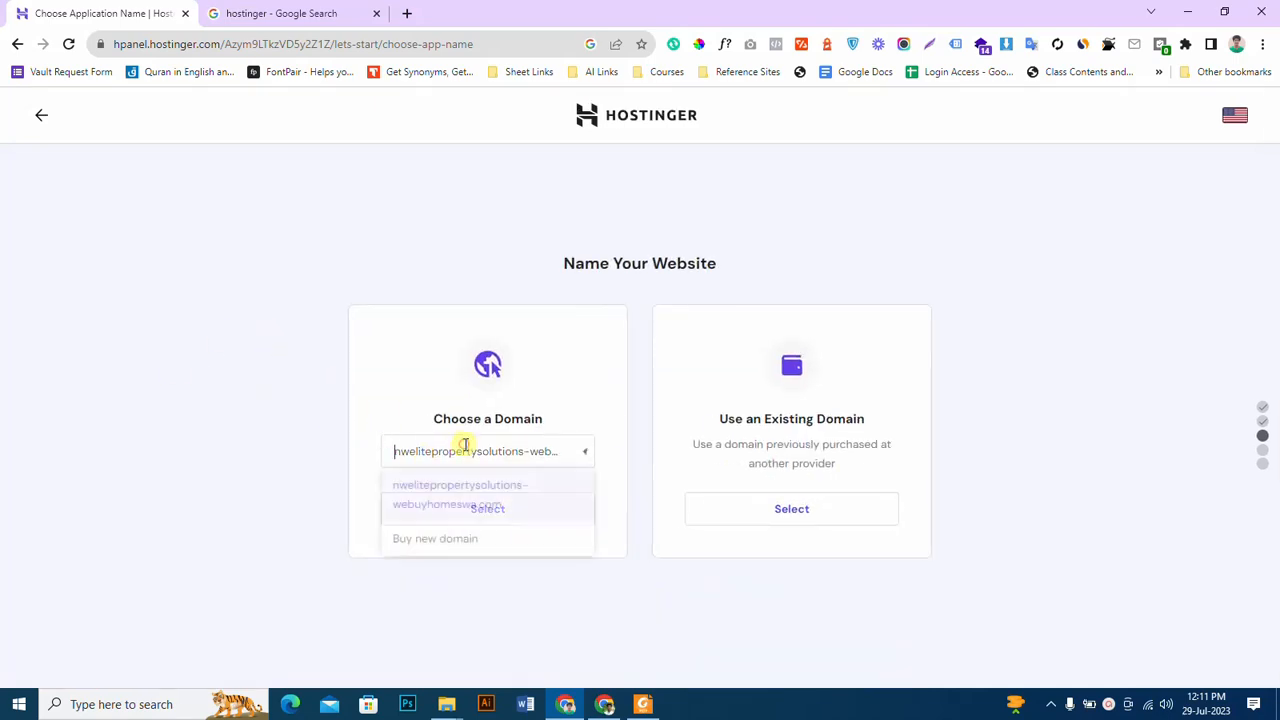
pyautogui.click(489, 508)
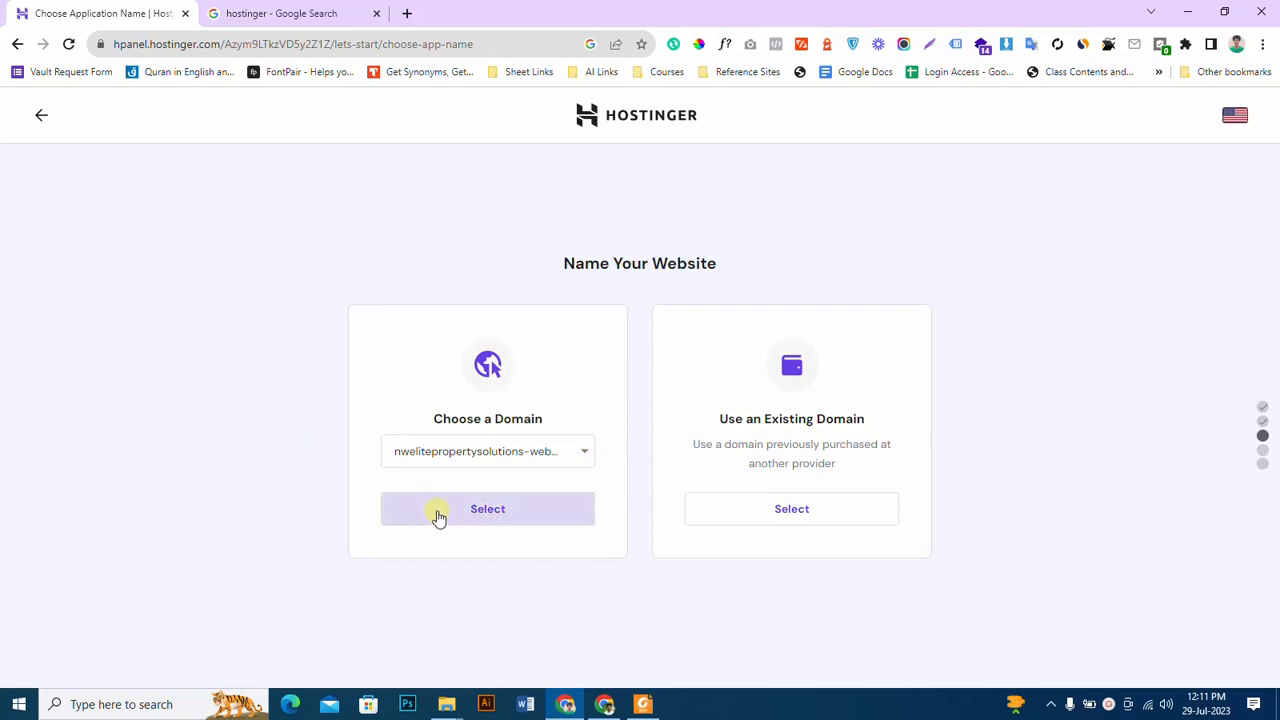
pyautogui.click(450, 453)
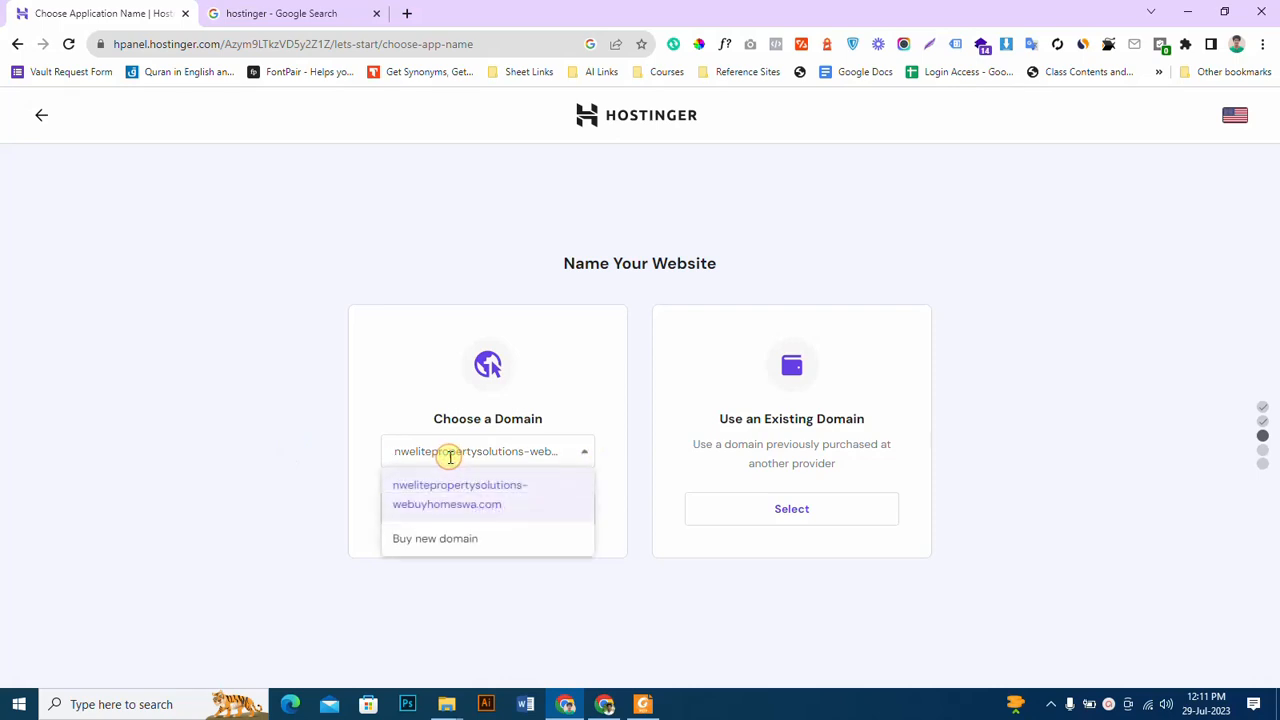
pyautogui.click(606, 407)
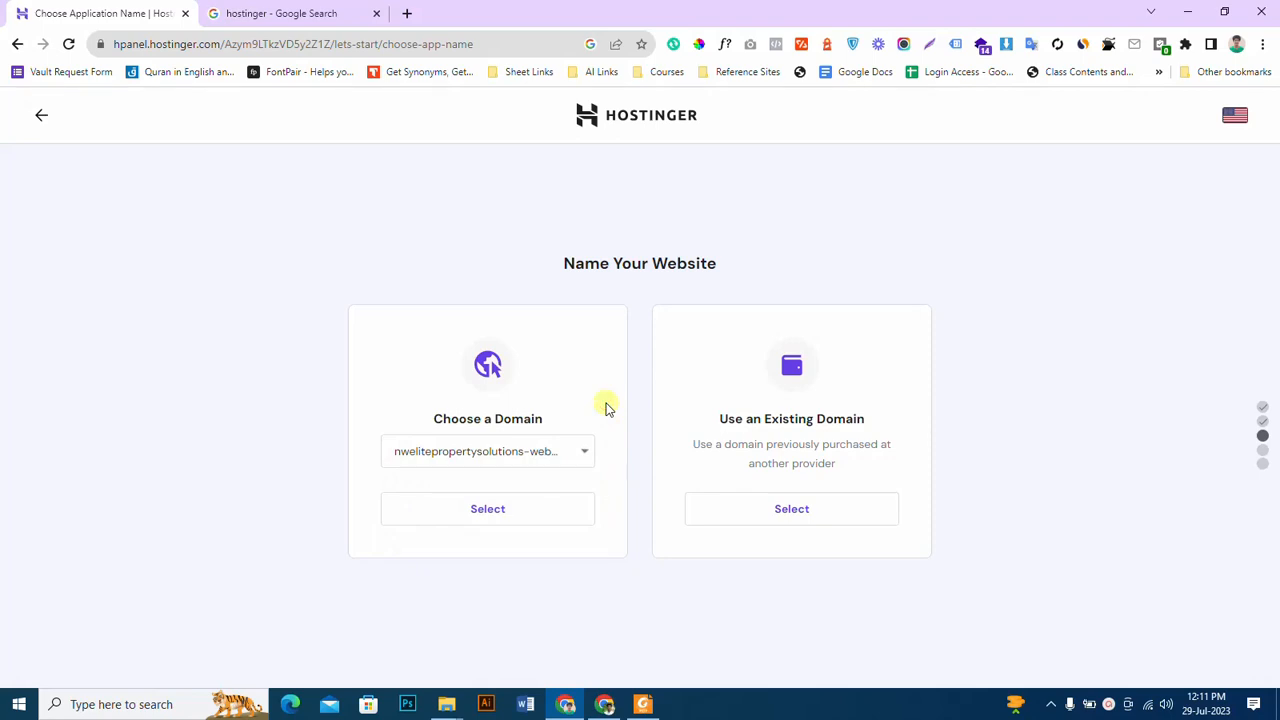
pyautogui.click(530, 514)
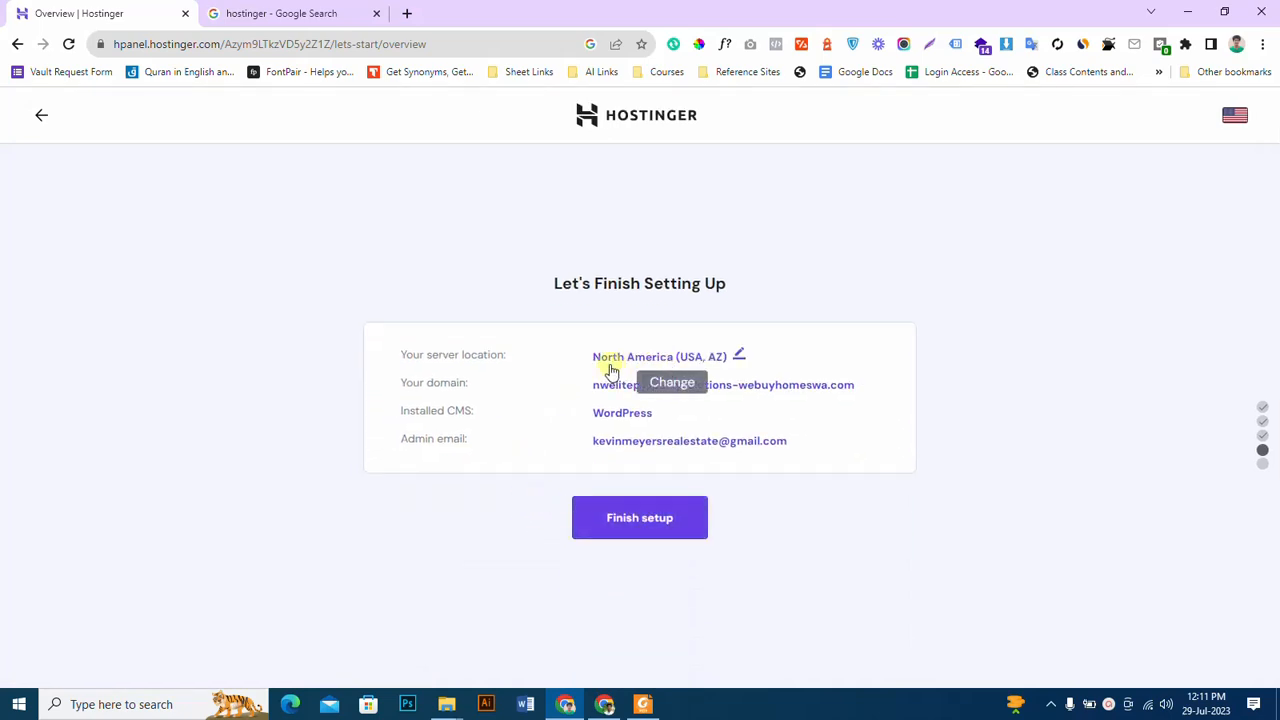
pyautogui.click(672, 530)
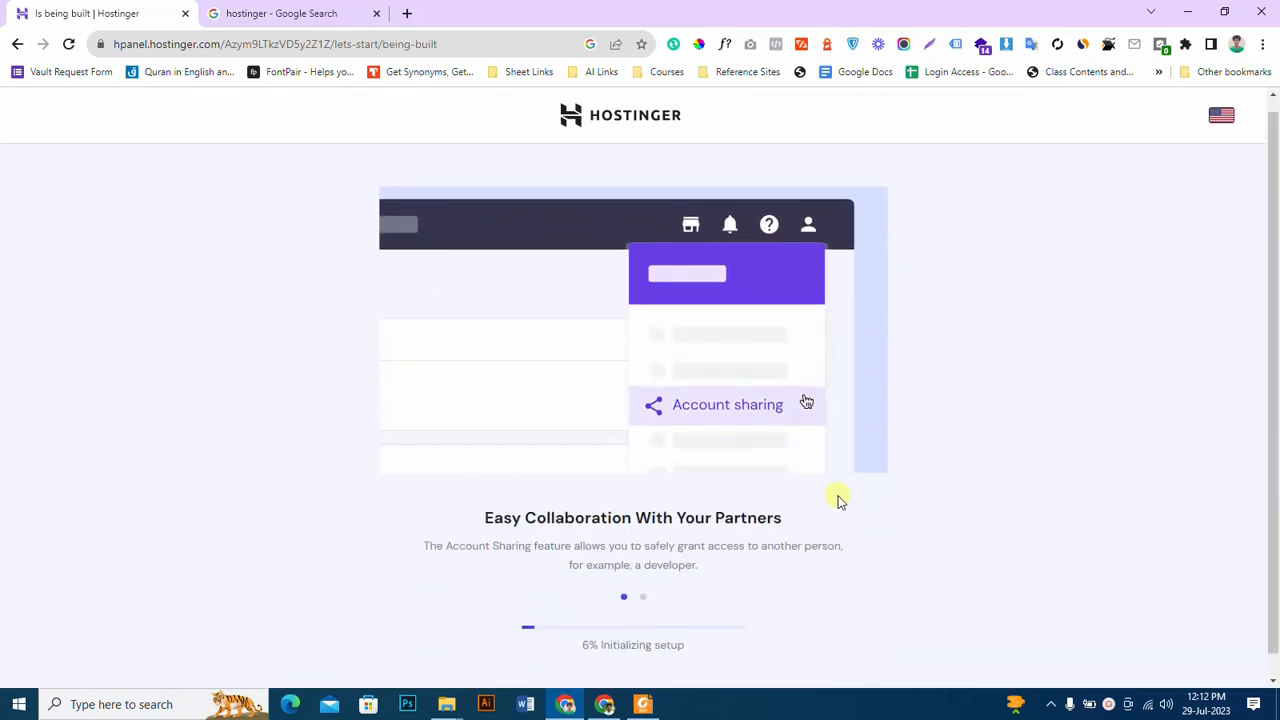
pyautogui.scroll(-1, 840, 505)
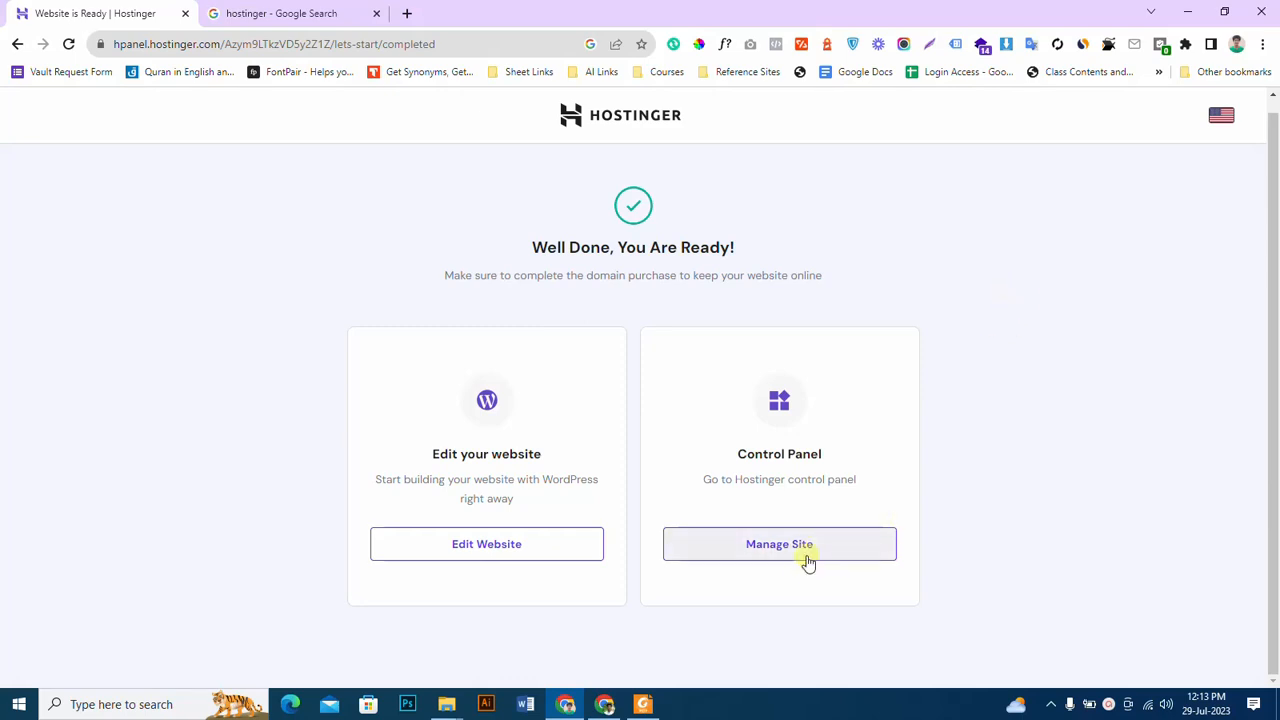
# Open the new website's WordPress admin for editing, dismiss the welcome banner and look through the dashboard.
pyautogui.click(461, 553)
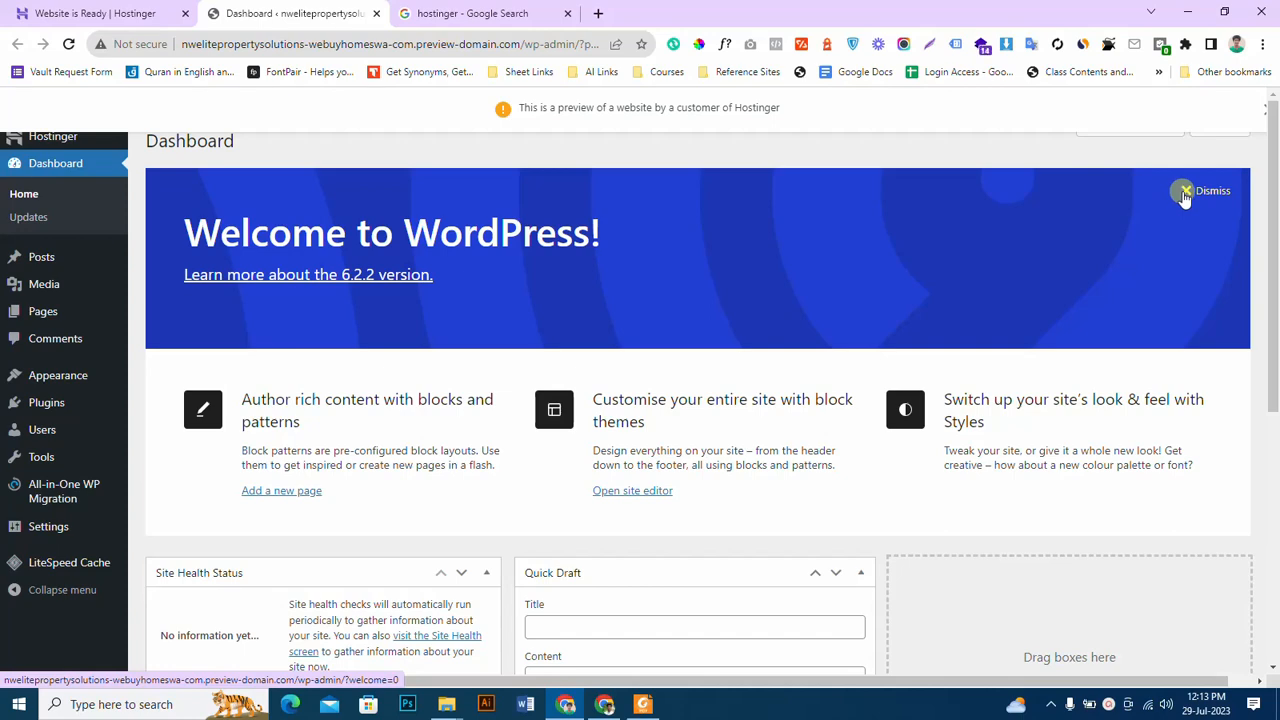
pyautogui.click(1184, 194)
pyautogui.scroll(-2, 457, 249)
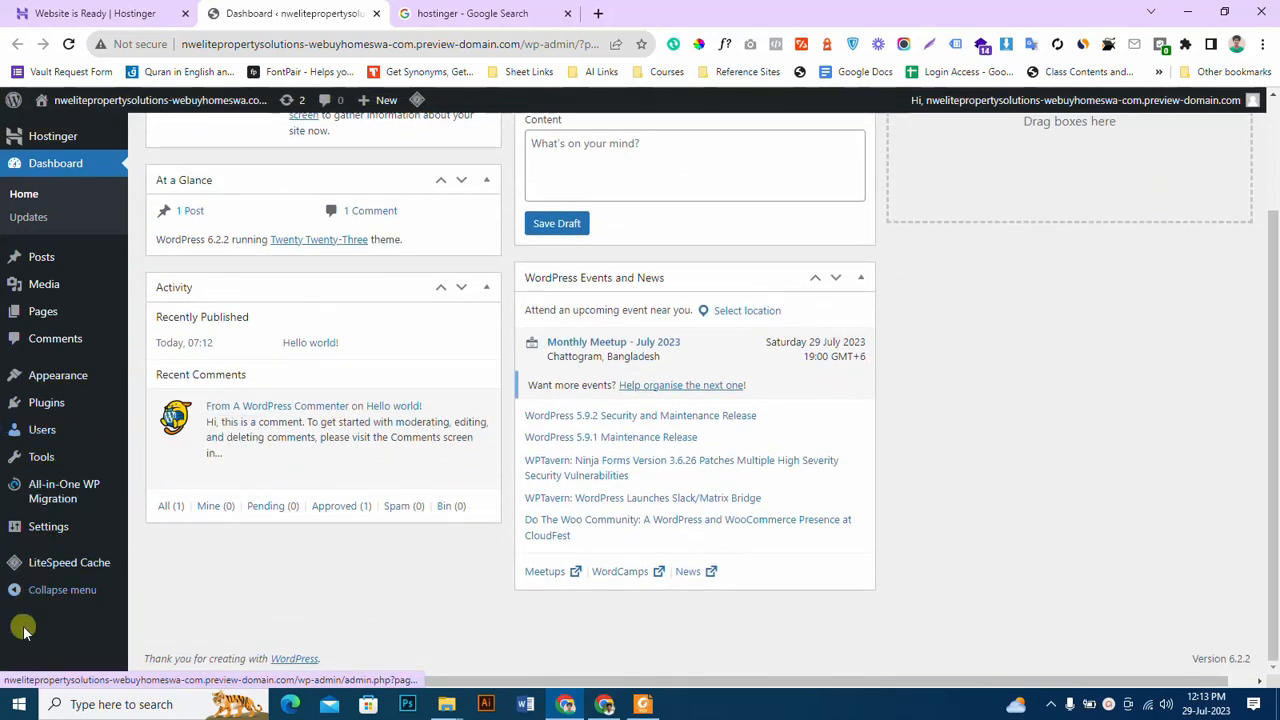
pyautogui.moveTo(38, 578)
pyautogui.scroll(2, 38, 578)
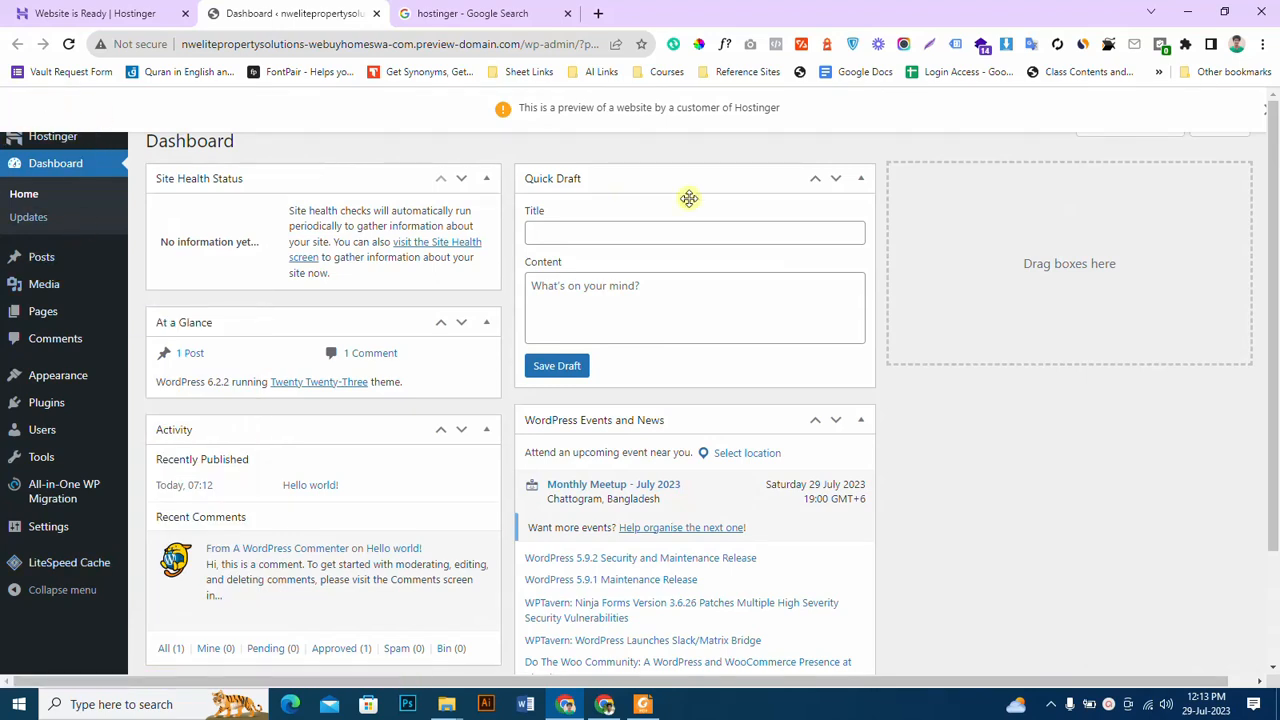
# Return to the Hostinger setup completion page, open the site's control panel and go to its WordPress overview.
pyautogui.click(108, 13)
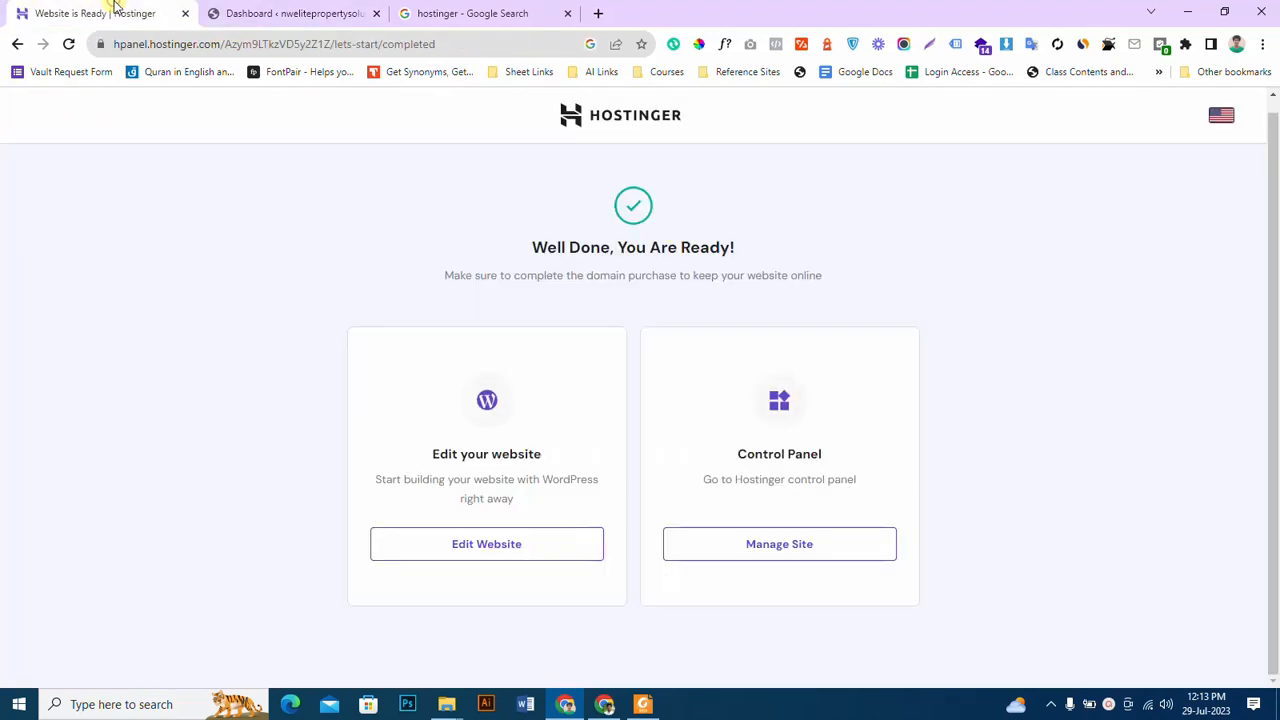
pyautogui.click(754, 552)
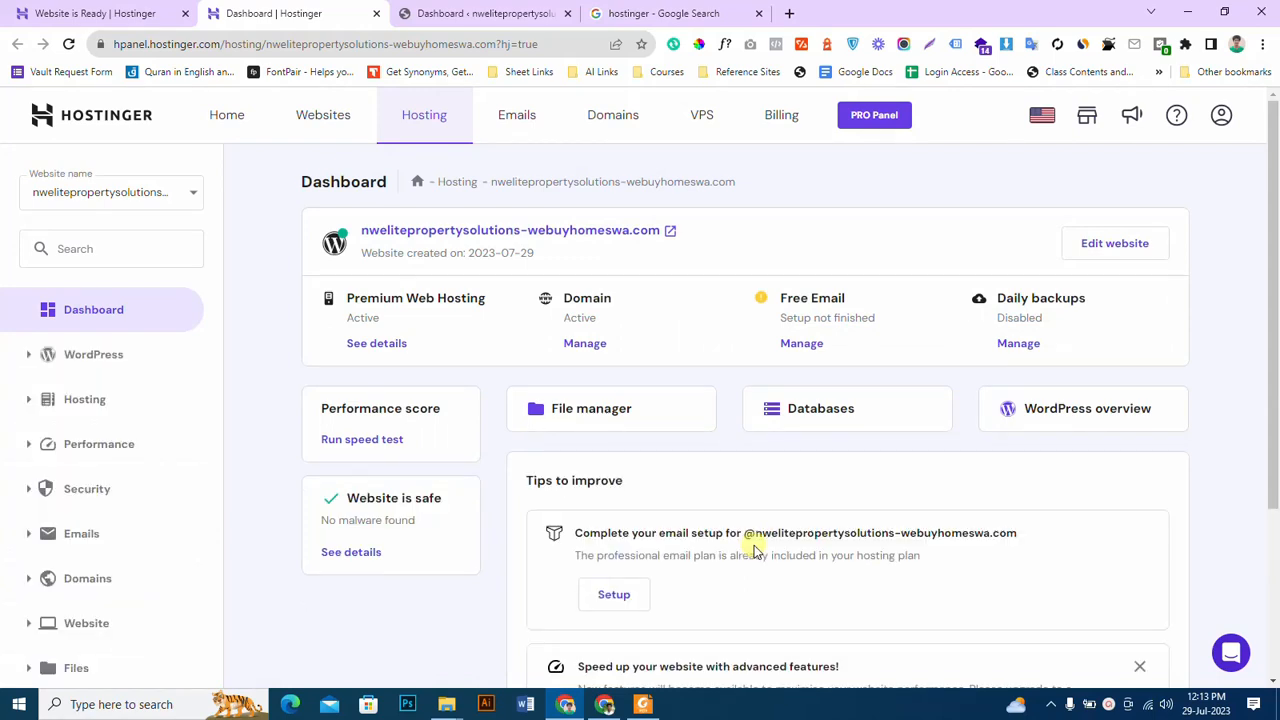
pyautogui.click(112, 358)
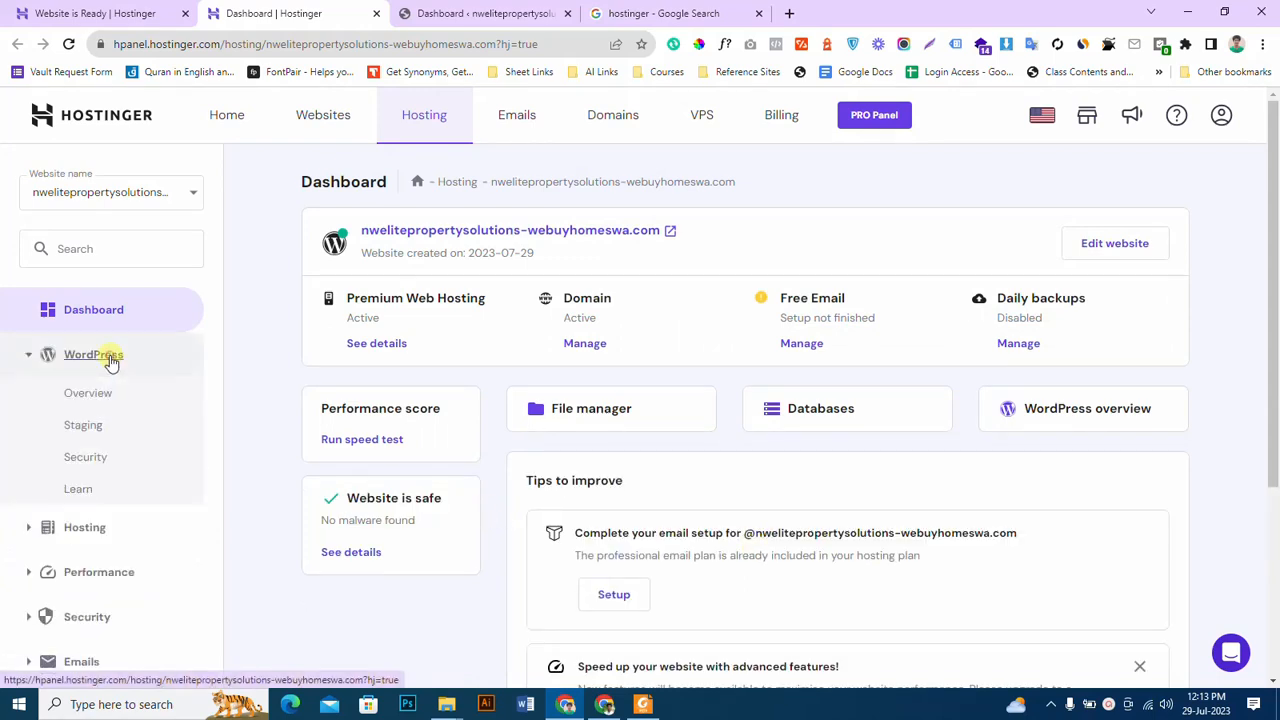
pyautogui.click(110, 360)
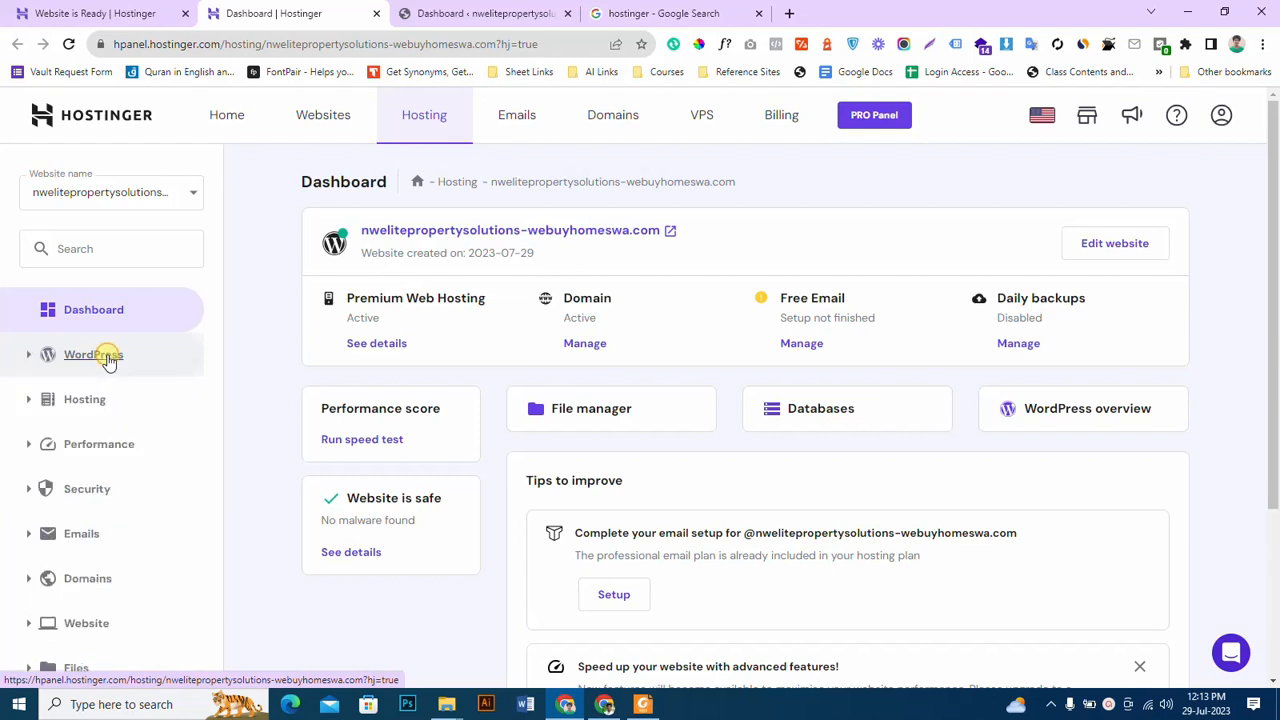
pyautogui.click(106, 364)
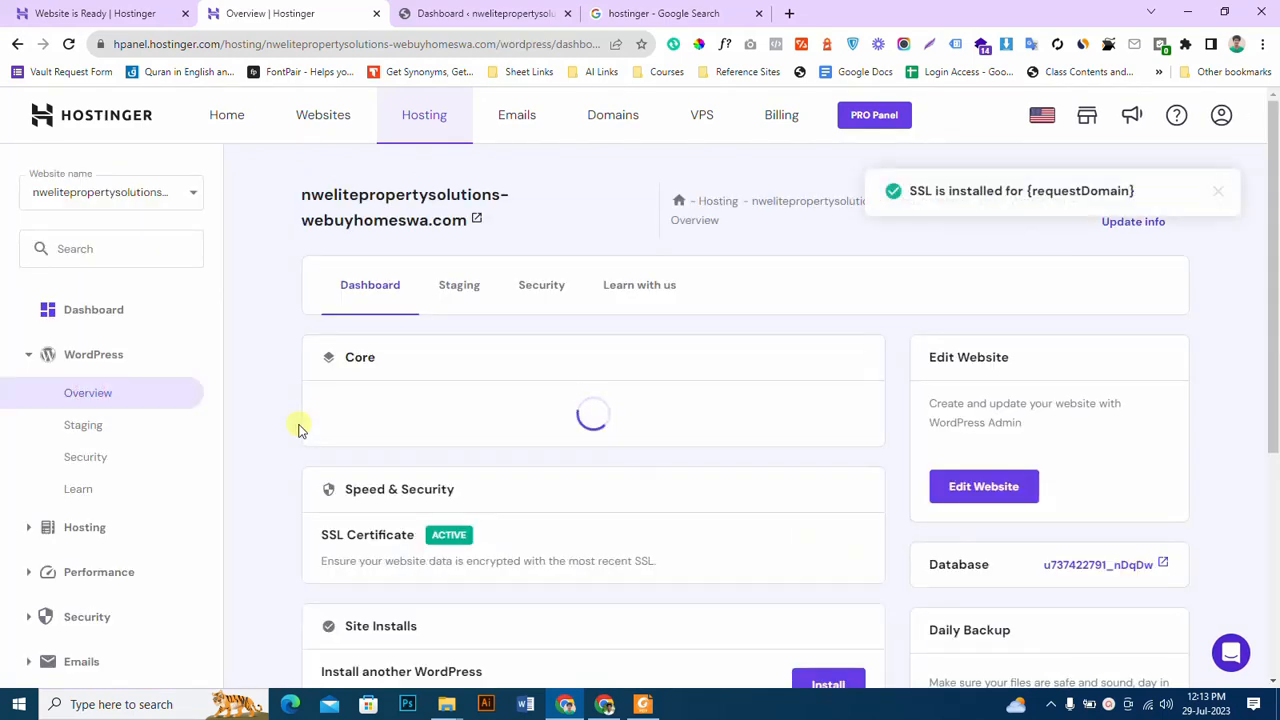
# Review the WordPress overview, including the core settings, SSL certificate, site installs, and PHP and WordPress versions.
pyautogui.scroll(-1, 298, 428)
pyautogui.scroll(-1, 298, 428)
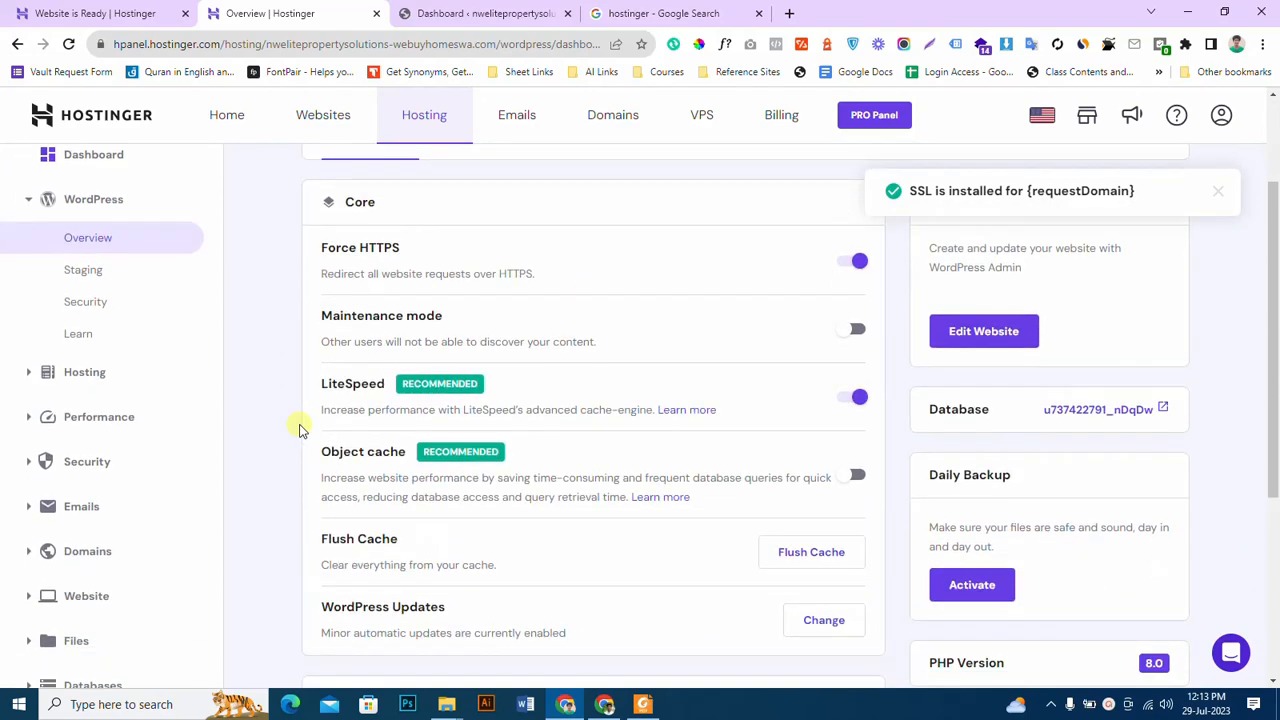
pyautogui.scroll(1, 265, 481)
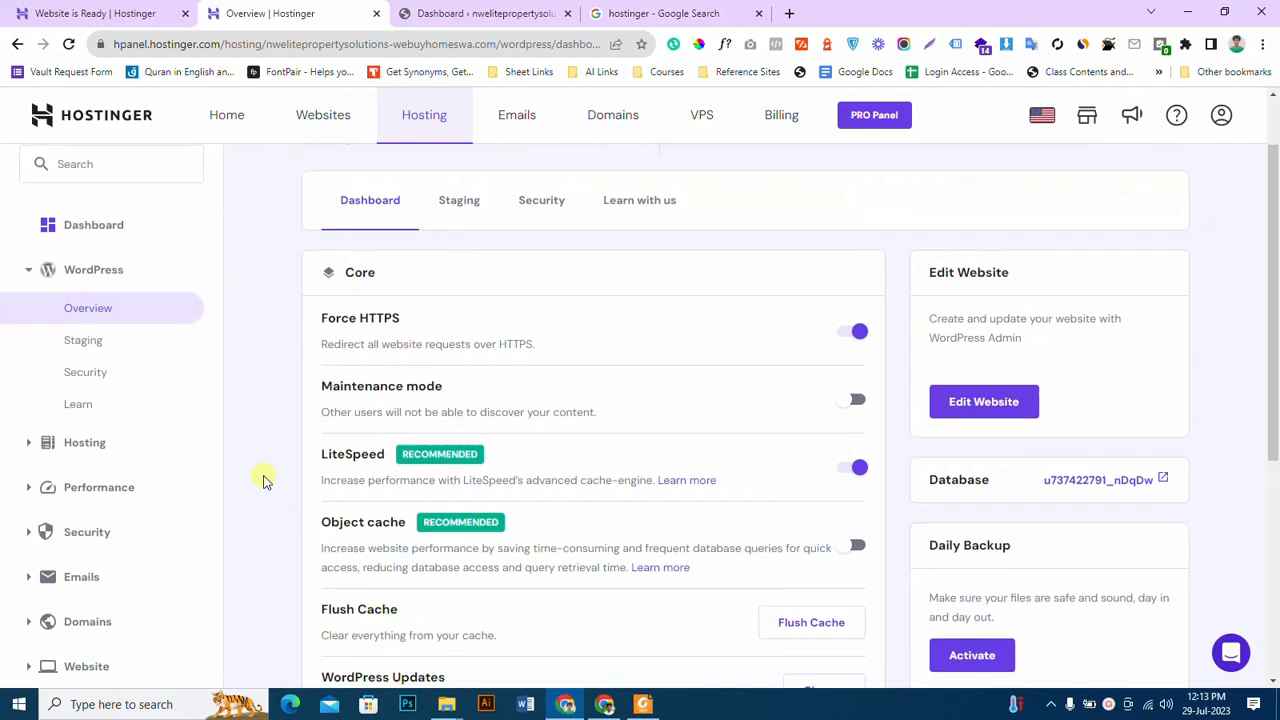
pyautogui.scroll(-1, 265, 481)
pyautogui.scroll(-3, 265, 481)
pyautogui.scroll(-1, 265, 481)
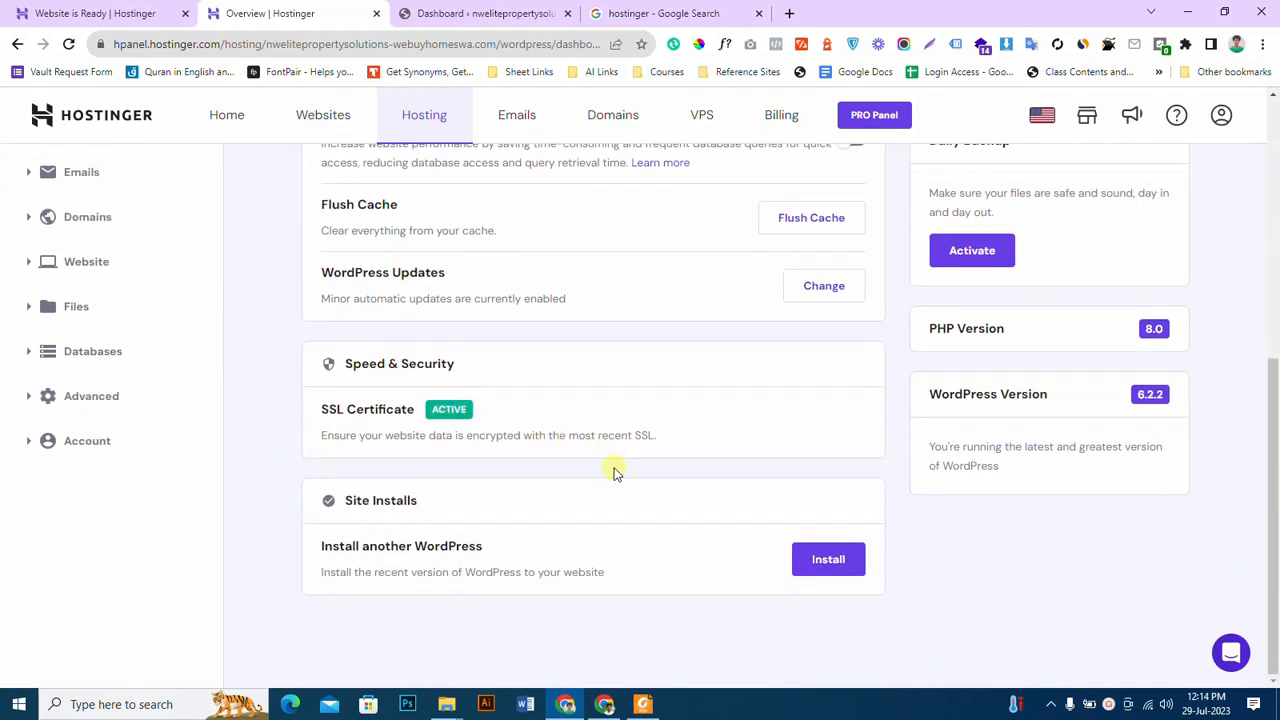
pyautogui.scroll(5, 608, 571)
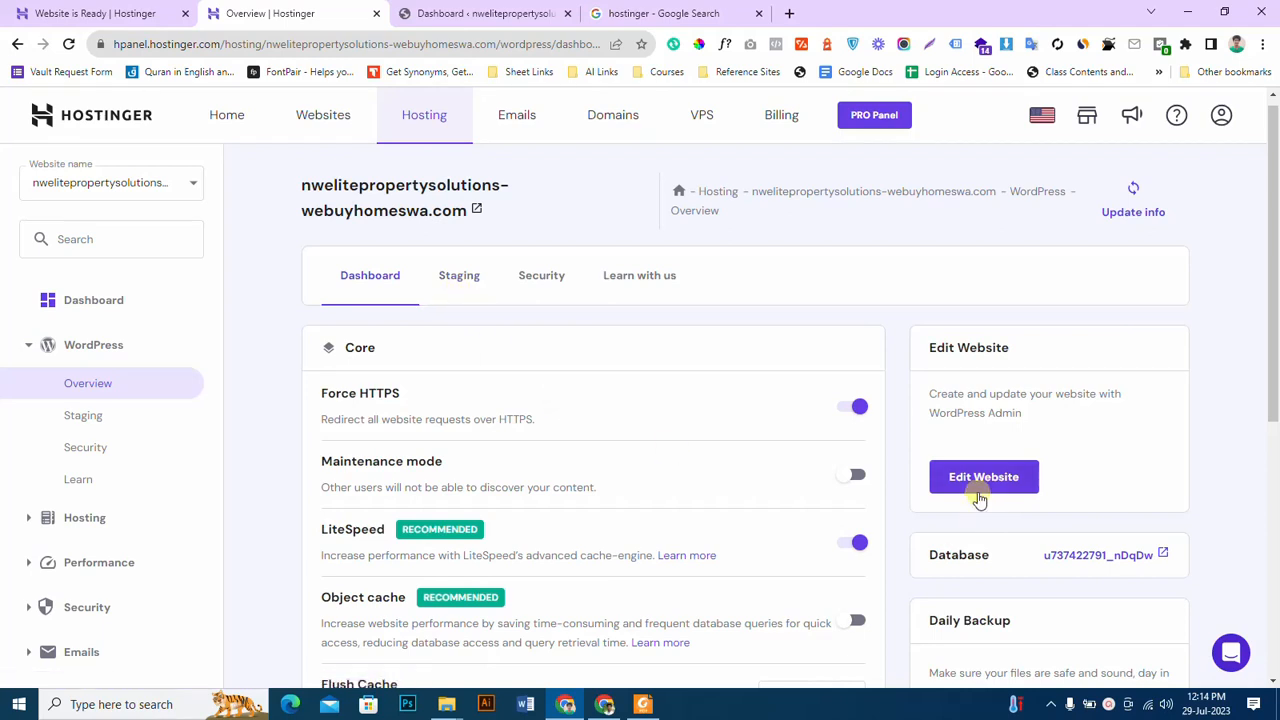
# Open the WordPress admin from the hosting overview, view the live site's front page and return to the dashboard.
pyautogui.click(979, 480)
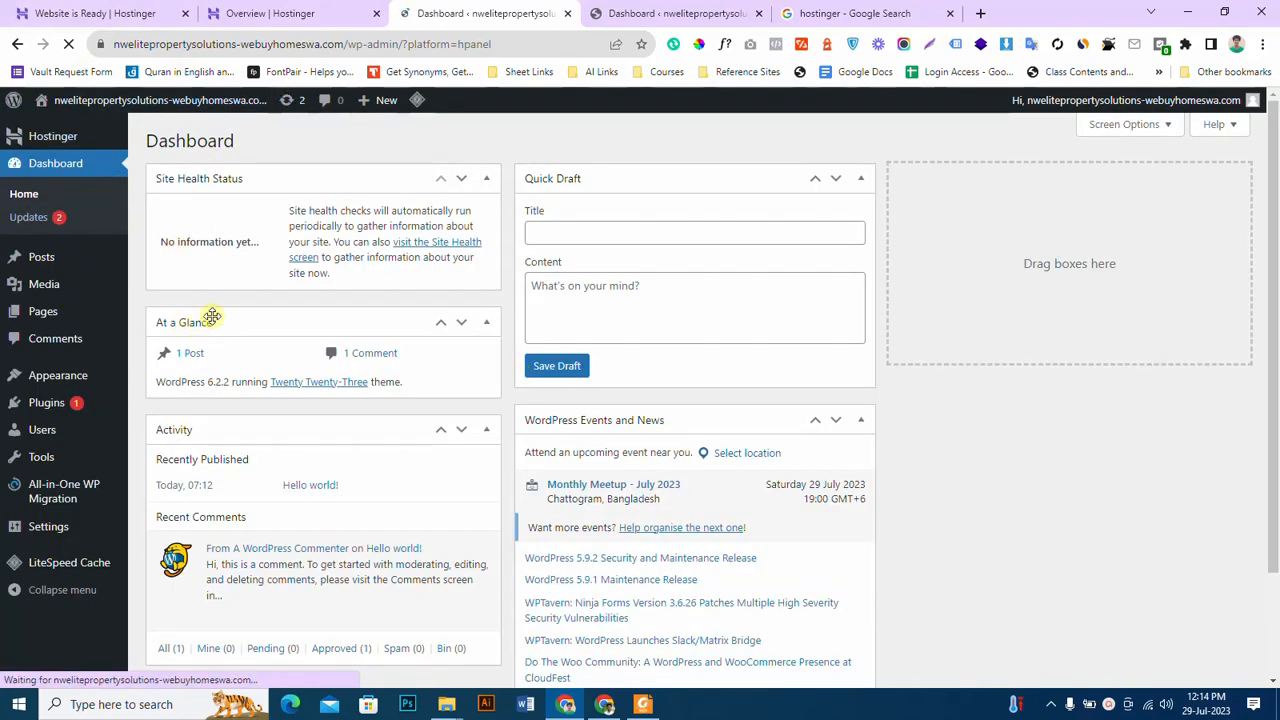
pyautogui.moveTo(137, 108)
pyautogui.click(106, 129)
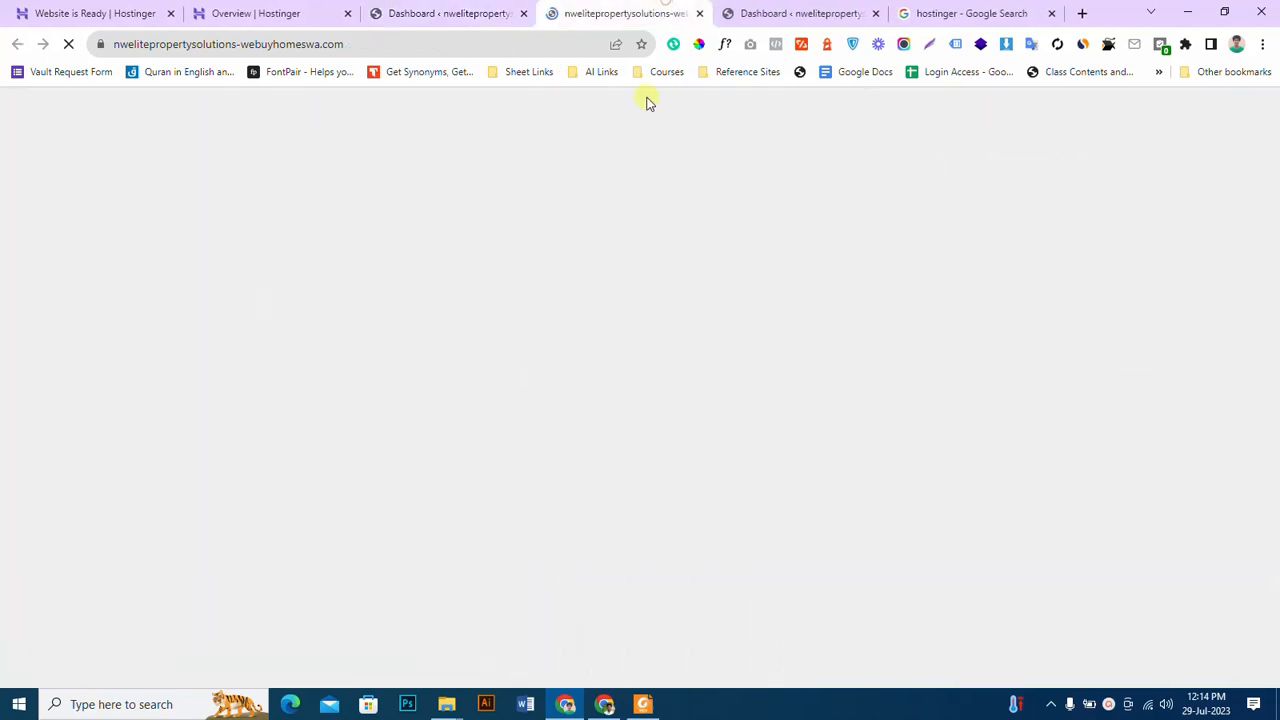
pyautogui.scroll(-3, 627, 405)
pyautogui.scroll(3, 627, 405)
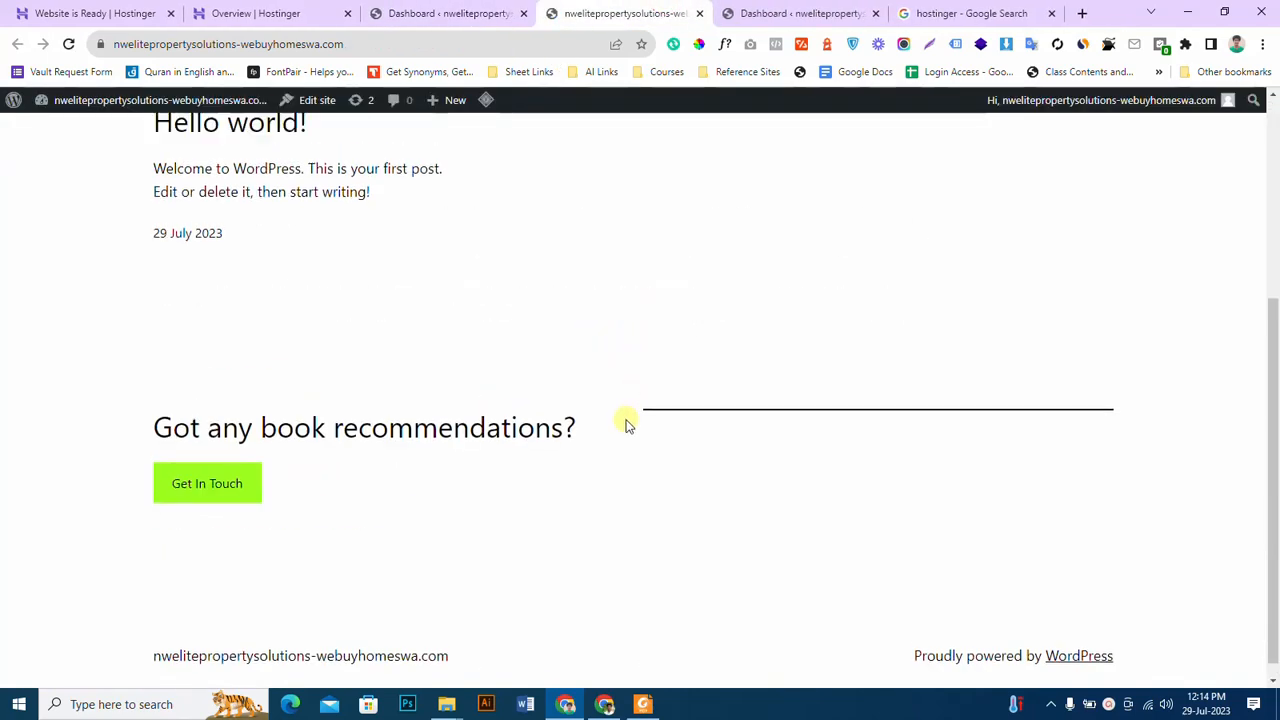
pyautogui.click(500, 10)
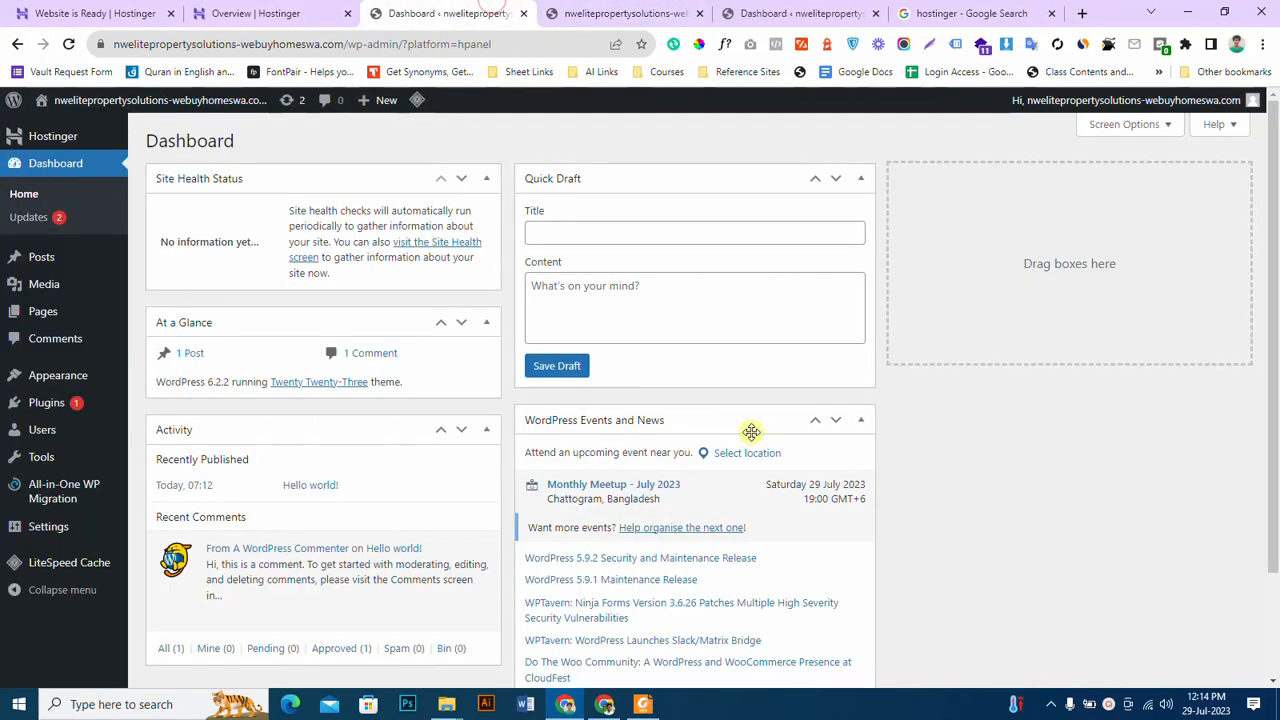